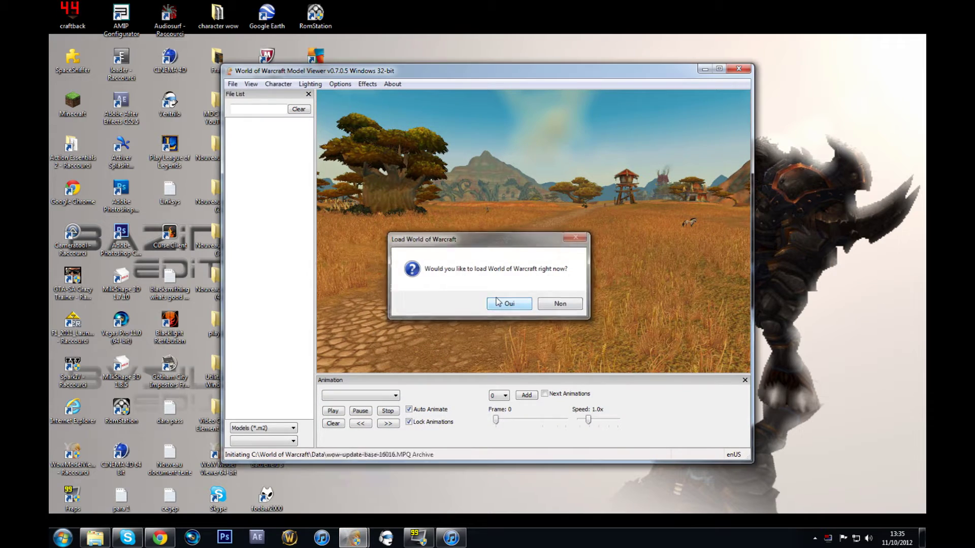
# Load the saved 'tease' character in the maximized viewer and rotate it toward the camera.
pyautogui.click(509, 303)
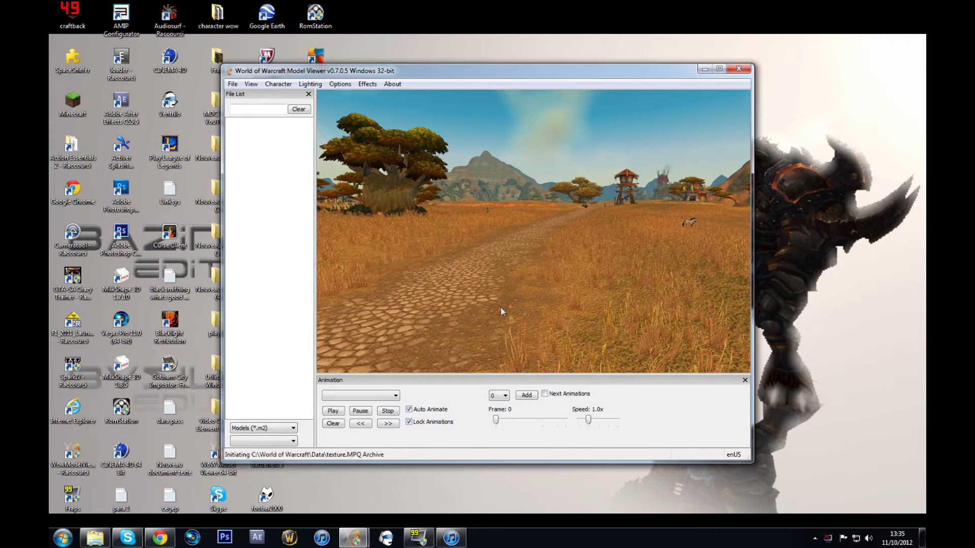
pyautogui.click(719, 70)
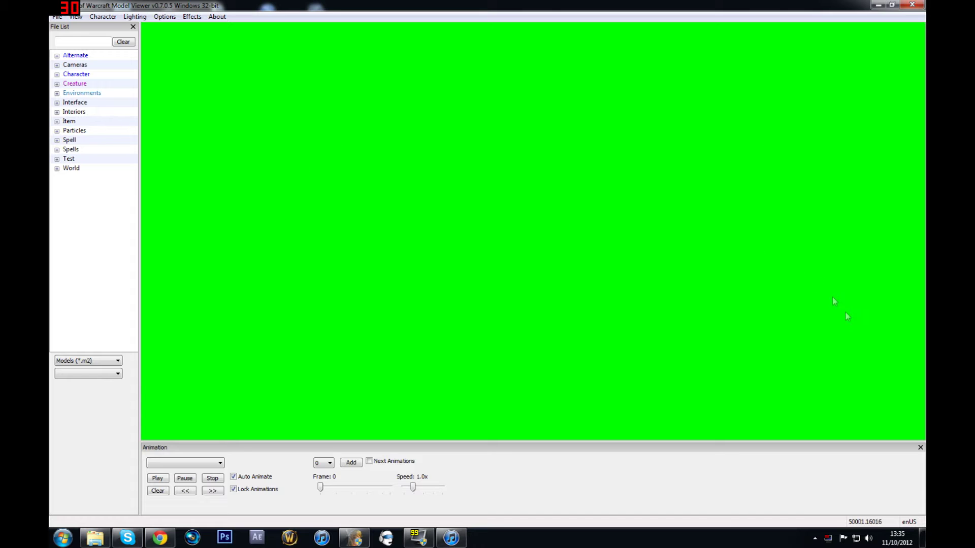
pyautogui.click(102, 18)
pyautogui.click(107, 34)
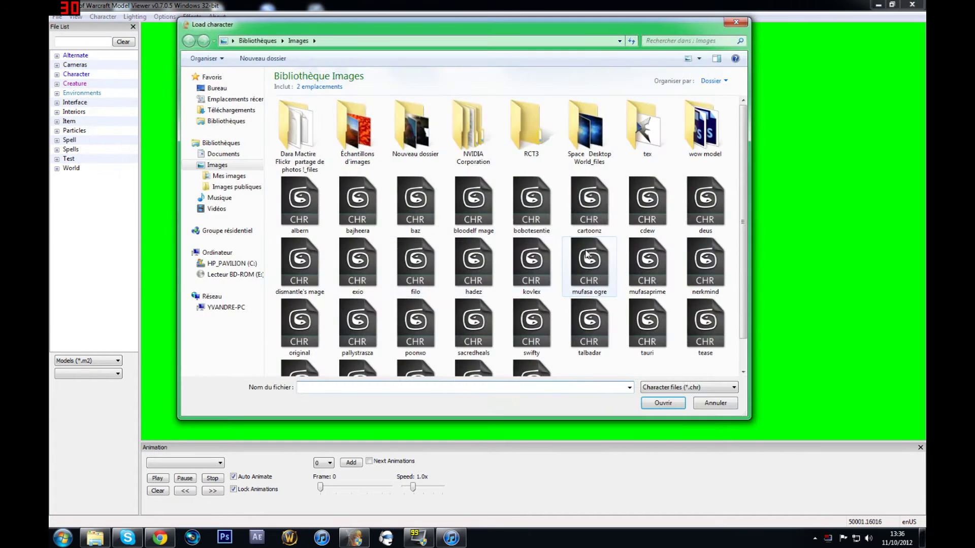
pyautogui.click(589, 264)
pyautogui.scroll(-1, 589, 264)
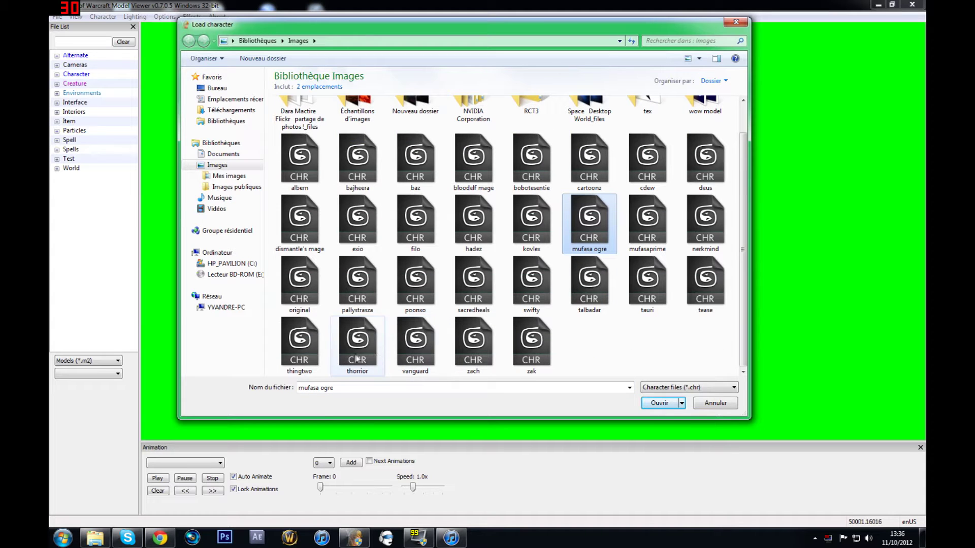
pyautogui.doubleClick(704, 285)
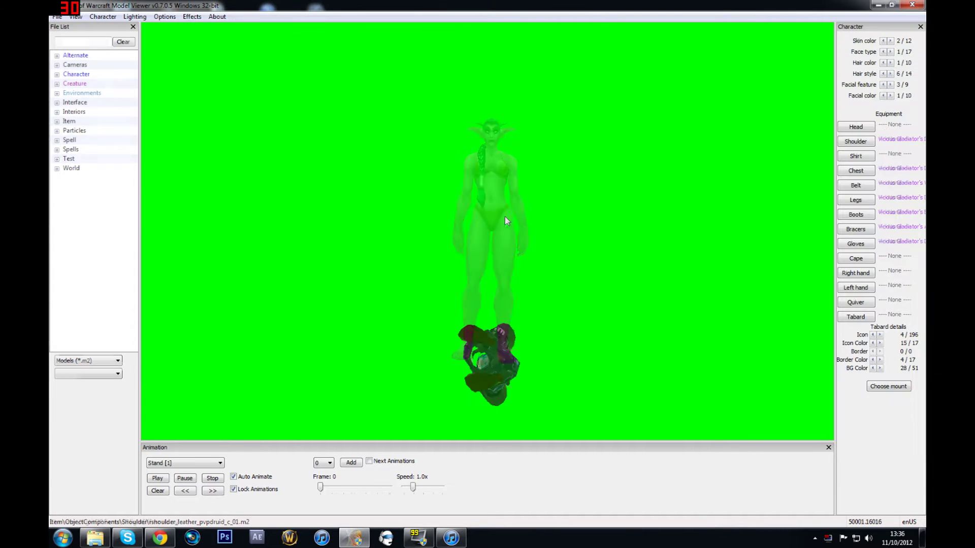
pyautogui.moveTo(598, 239); pyautogui.dragTo(513, 188)
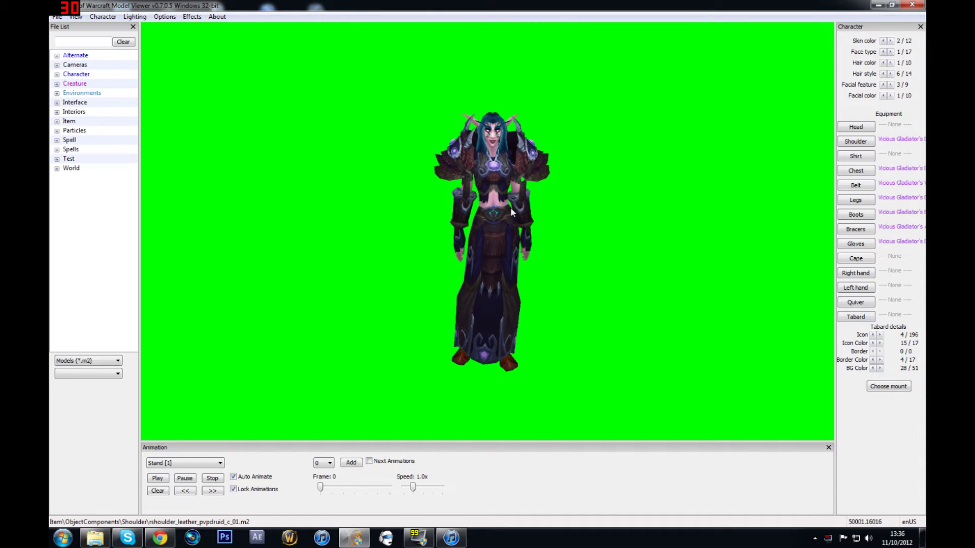
pyautogui.moveTo(512, 214); pyautogui.dragTo(408, 199)
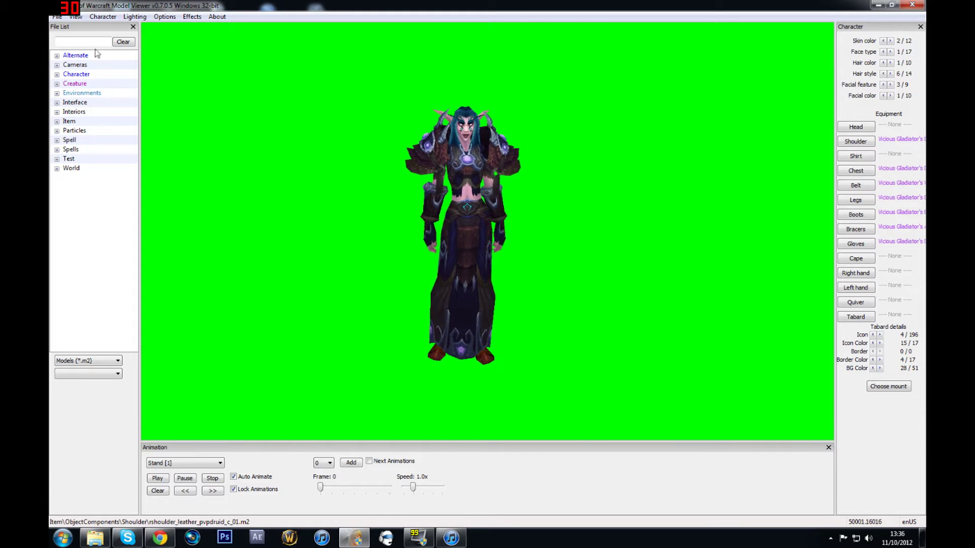
# Load the savanna JPEG from C:\World of Warcraft\Screenshots as the viewer background.
pyautogui.click(56, 17)
pyautogui.moveTo(76, 17)
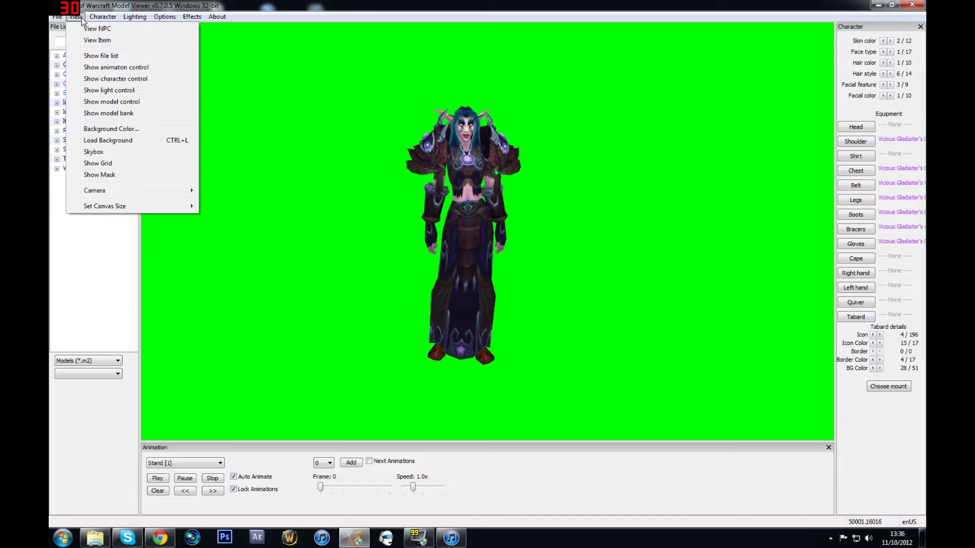
pyautogui.click(122, 140)
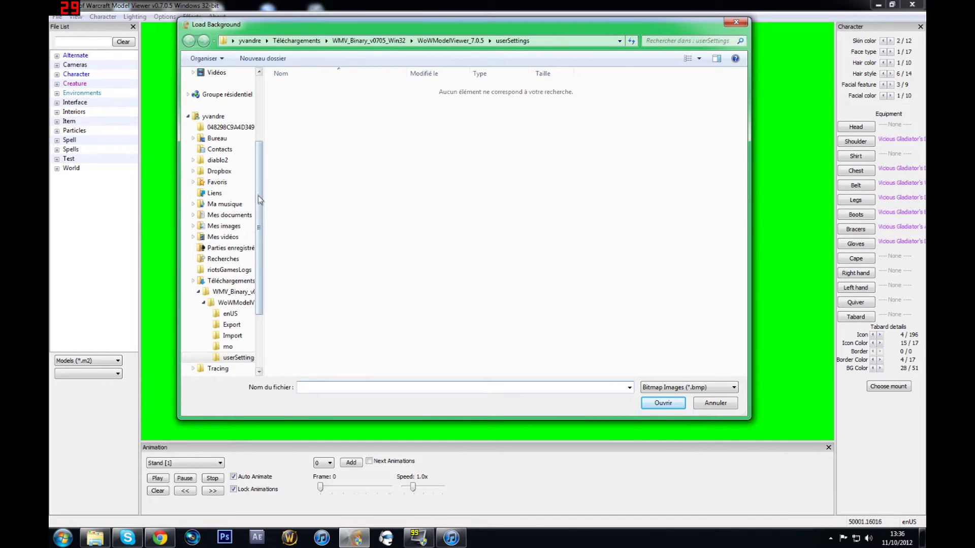
pyautogui.moveTo(260, 198); pyautogui.dragTo(264, 304)
pyautogui.click(234, 319)
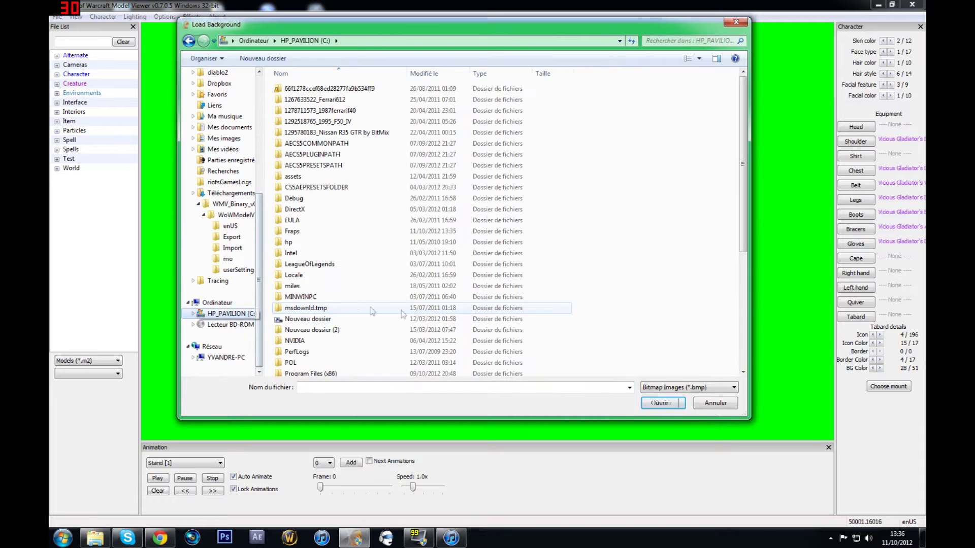
pyautogui.scroll(-6, 409, 308)
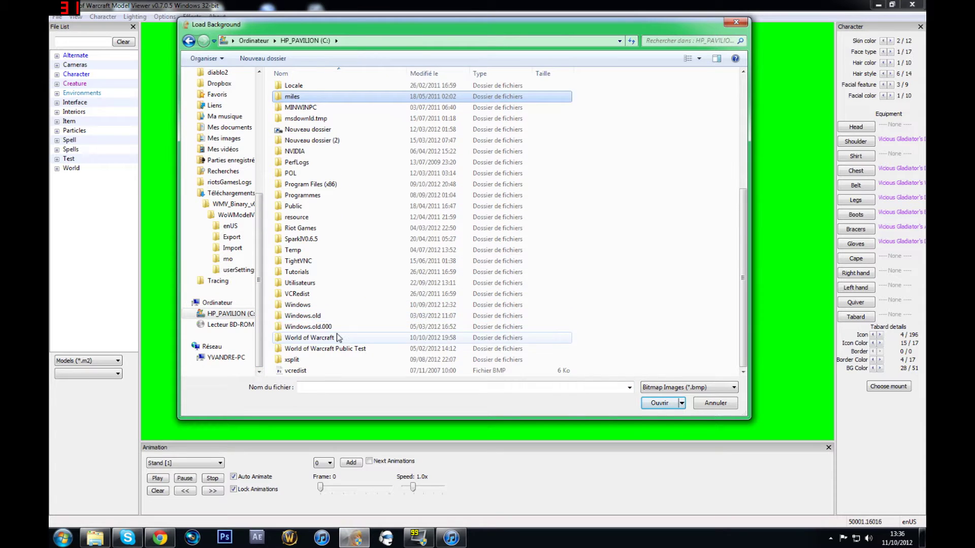
pyautogui.doubleClick(309, 338)
pyautogui.doubleClick(300, 163)
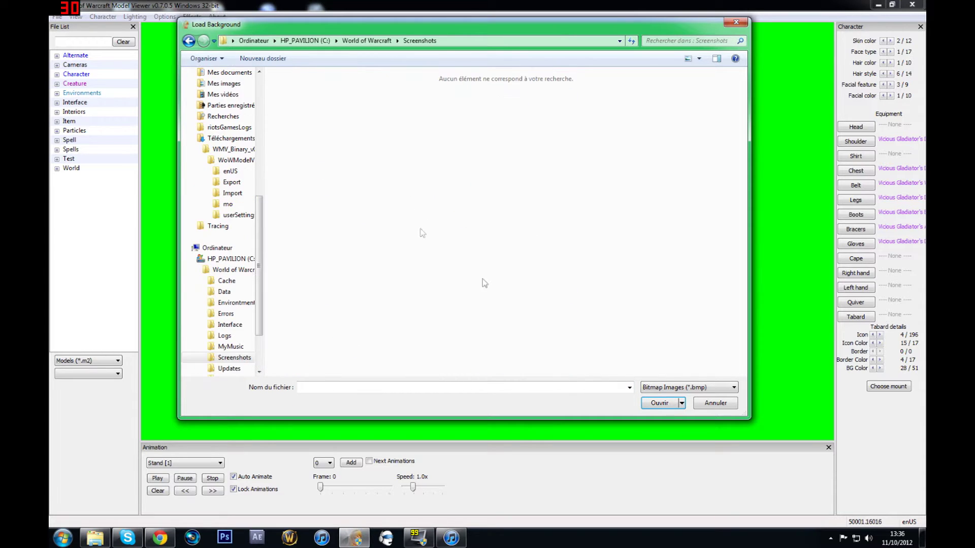
pyautogui.click(675, 387)
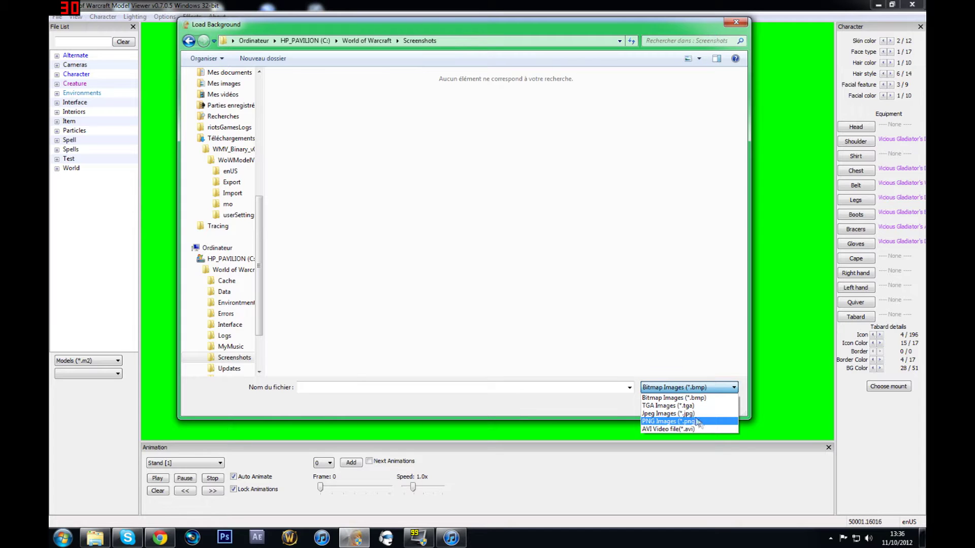
pyautogui.click(671, 414)
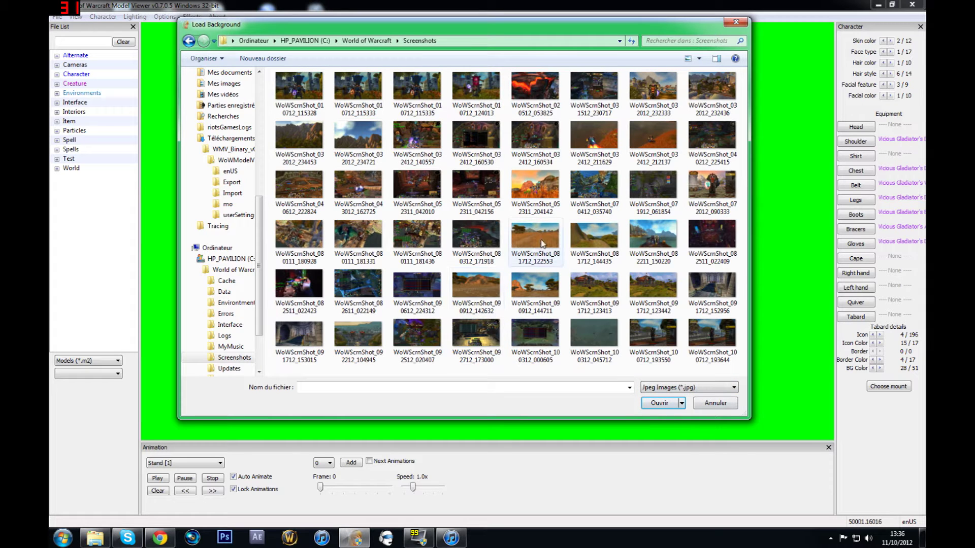
pyautogui.doubleClick(535, 237)
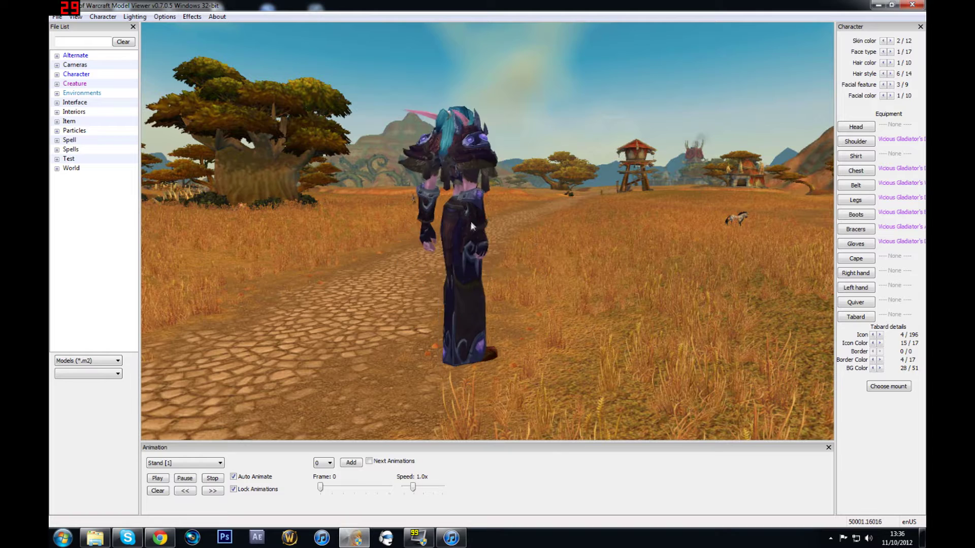
# Turn the night elf away from the camera and shift it left onto the cobblestone path.
pyautogui.moveTo(574, 239); pyautogui.dragTo(409, 234)
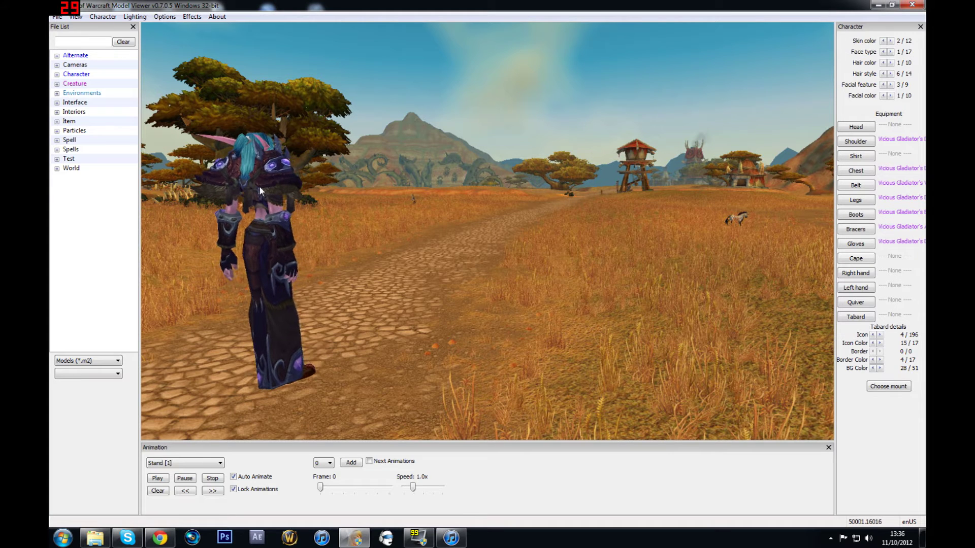
pyautogui.moveTo(287, 233); pyautogui.dragTo(280, 232)
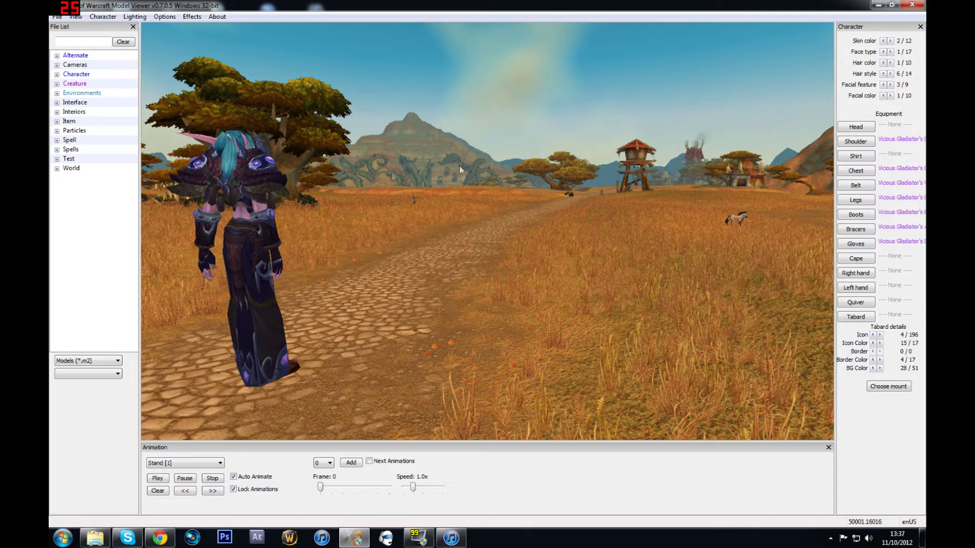
# Pause the idle animation and switch off the savanna background to restore the green backdrop.
pyautogui.click(184, 480)
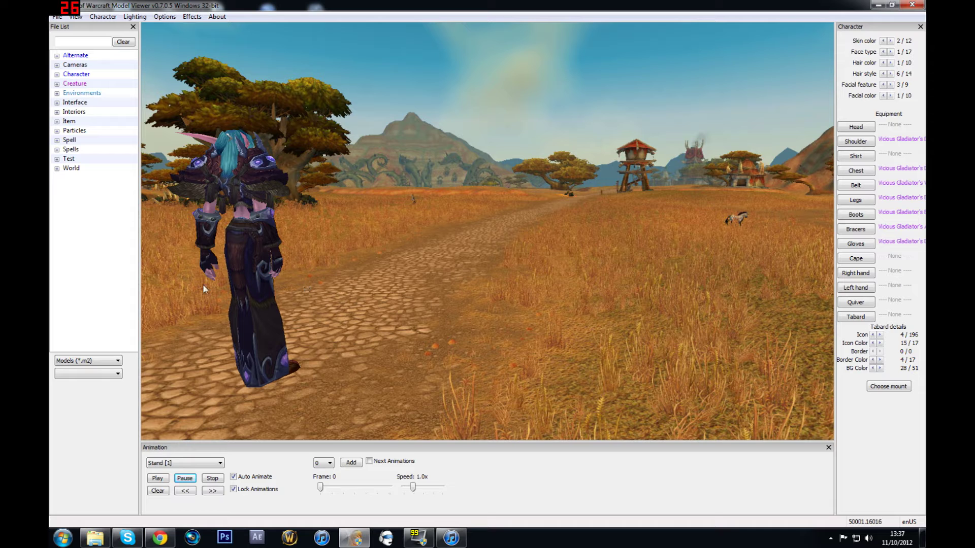
pyautogui.click(103, 16)
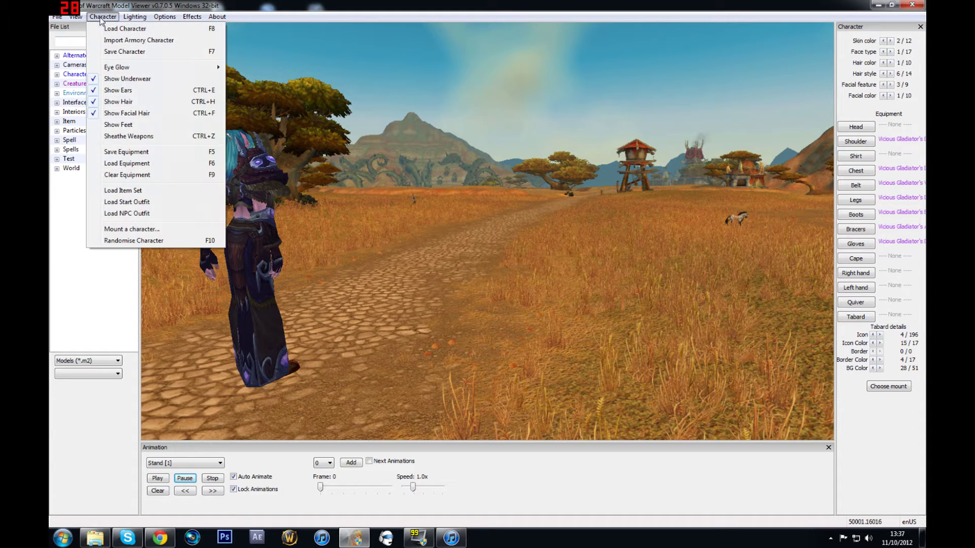
pyautogui.moveTo(78, 17)
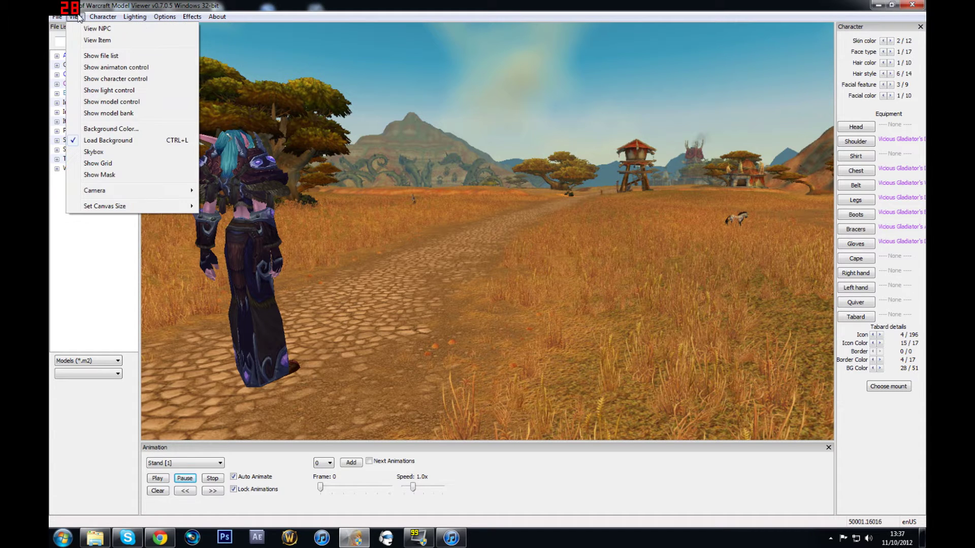
pyautogui.click(133, 142)
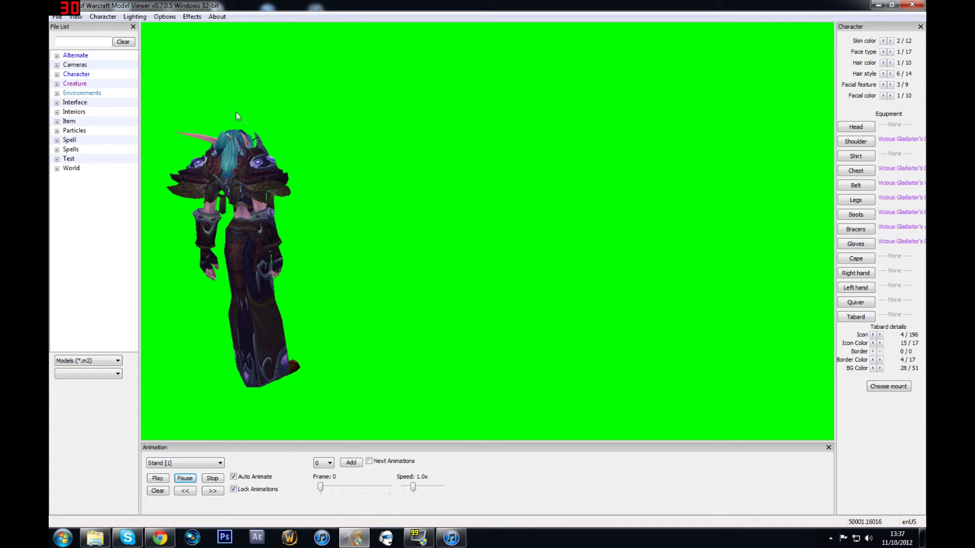
pyautogui.click(56, 16)
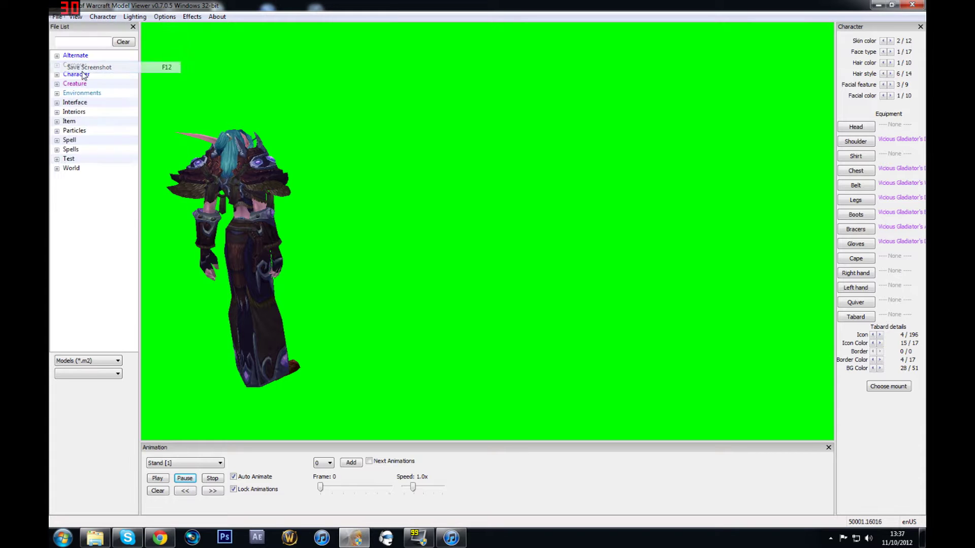
# Save the screenshot as screenshot_128.bmp in the Images library, overwriting the existing file.
pyautogui.click(83, 70)
pyautogui.scroll(5, 221, 178)
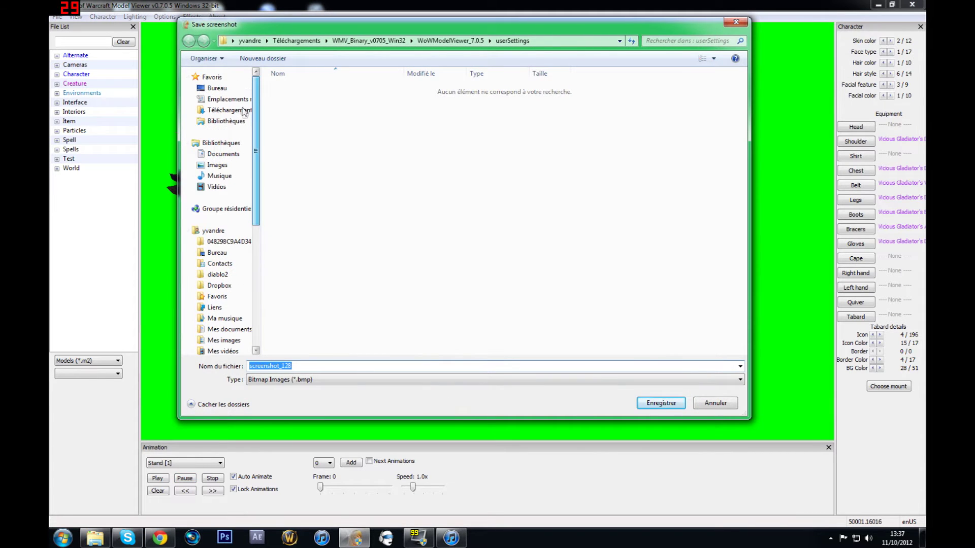
pyautogui.click(218, 166)
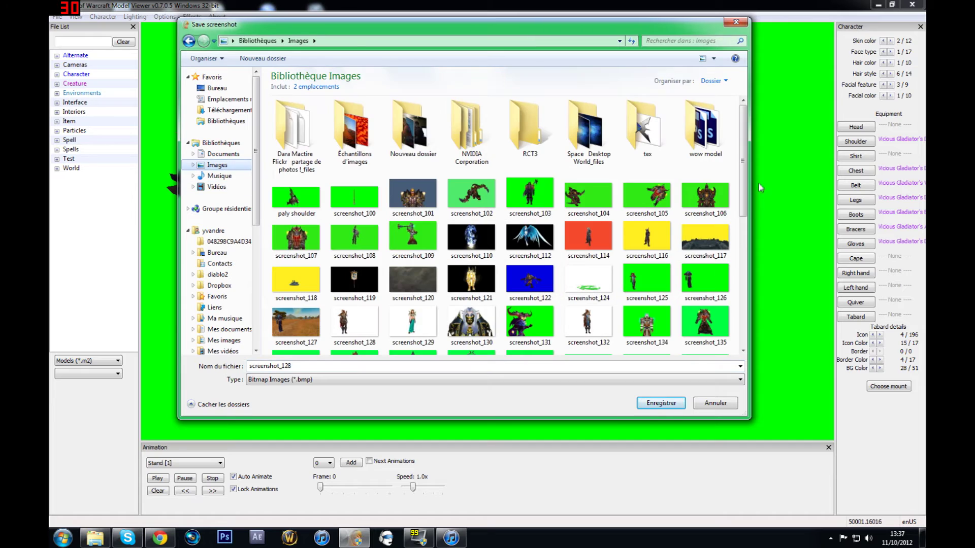
pyautogui.moveTo(744, 182); pyautogui.dragTo(750, 306)
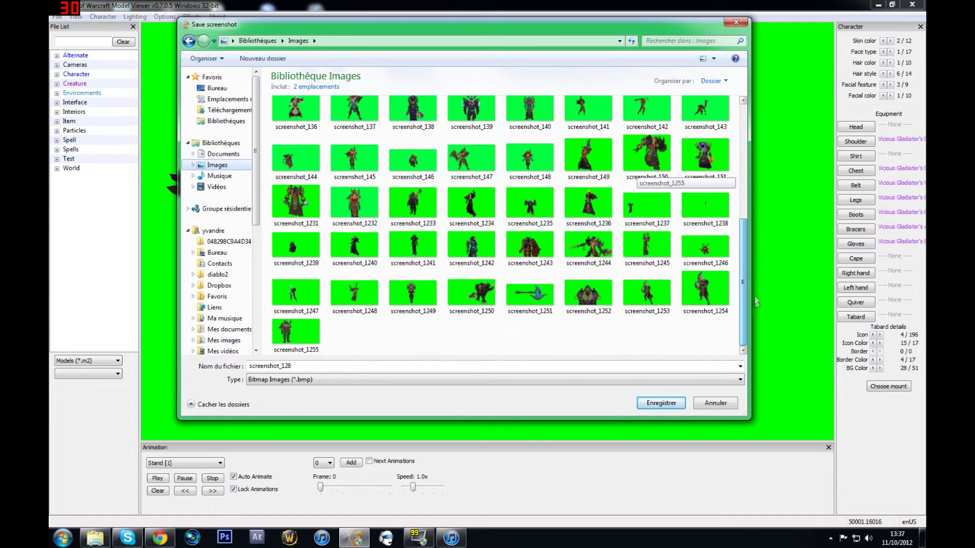
pyautogui.click(657, 407)
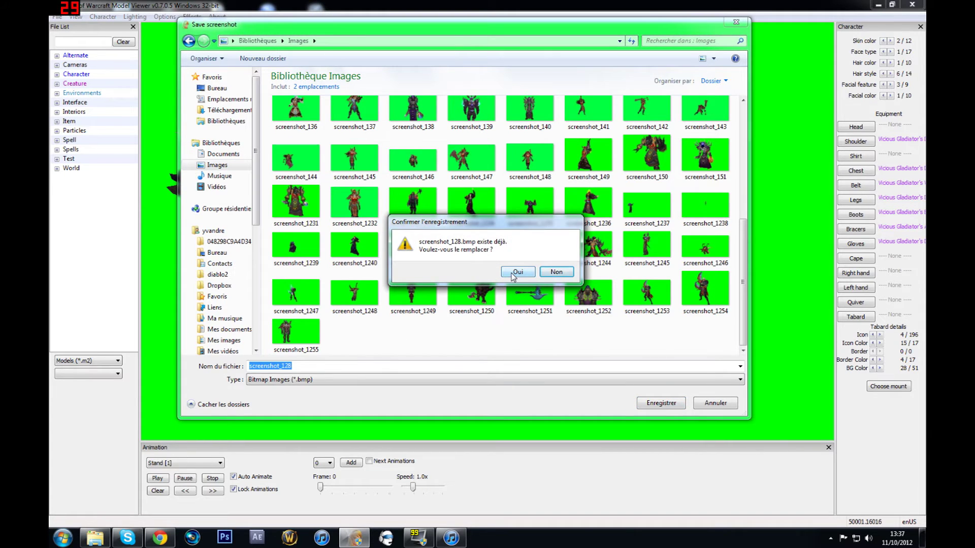
pyautogui.click(515, 274)
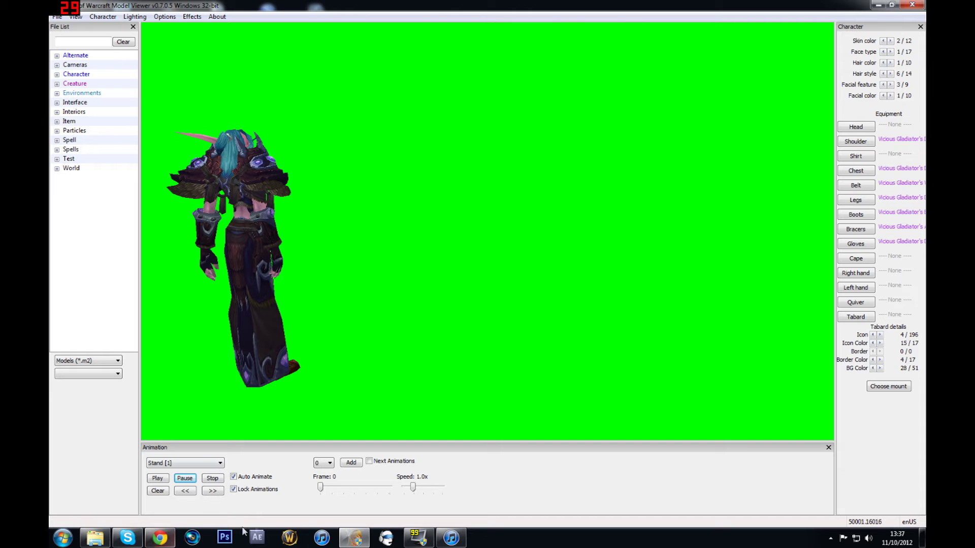
pyautogui.click(96, 538)
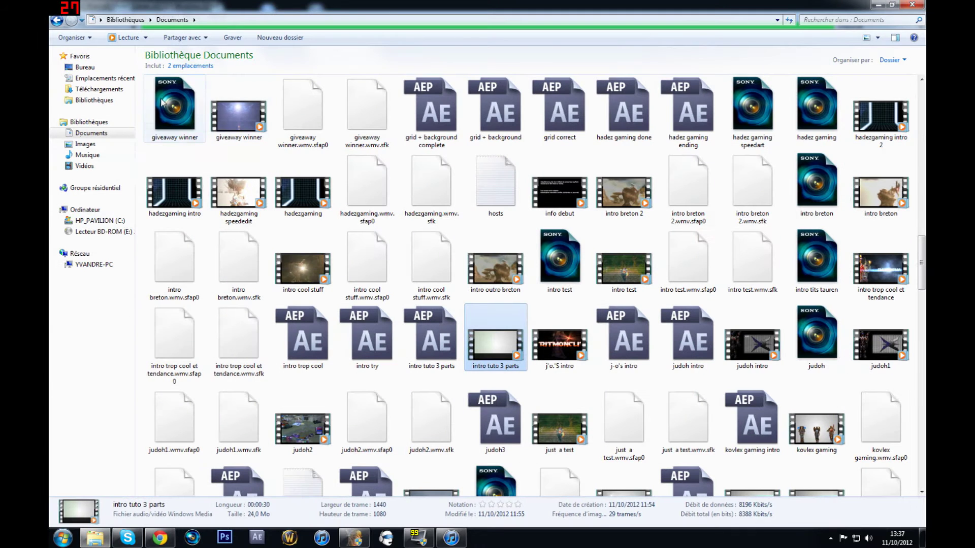
# Open screenshot_128 from the Images library in Windows Explorer so it launches in Photoshop.
pyautogui.click(105, 143)
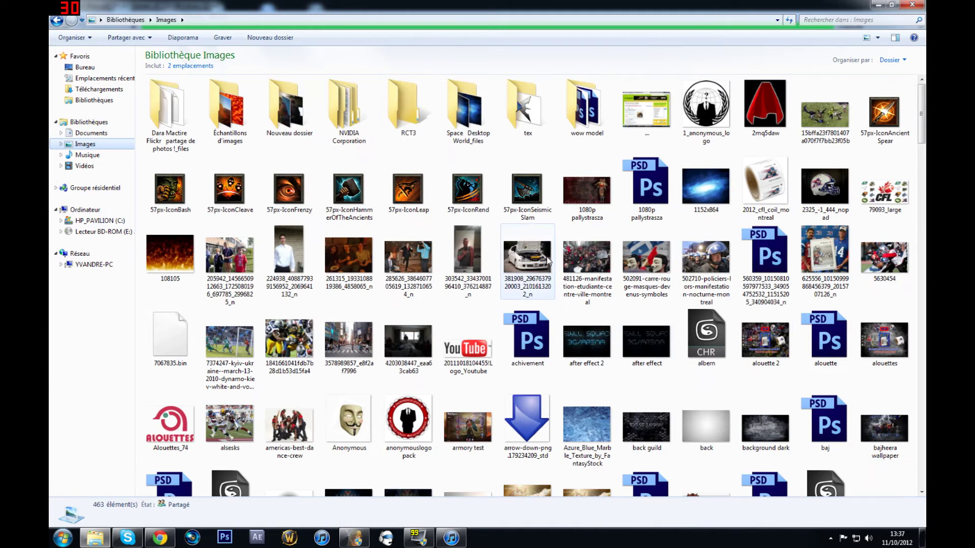
pyautogui.scroll(-15, 547, 267)
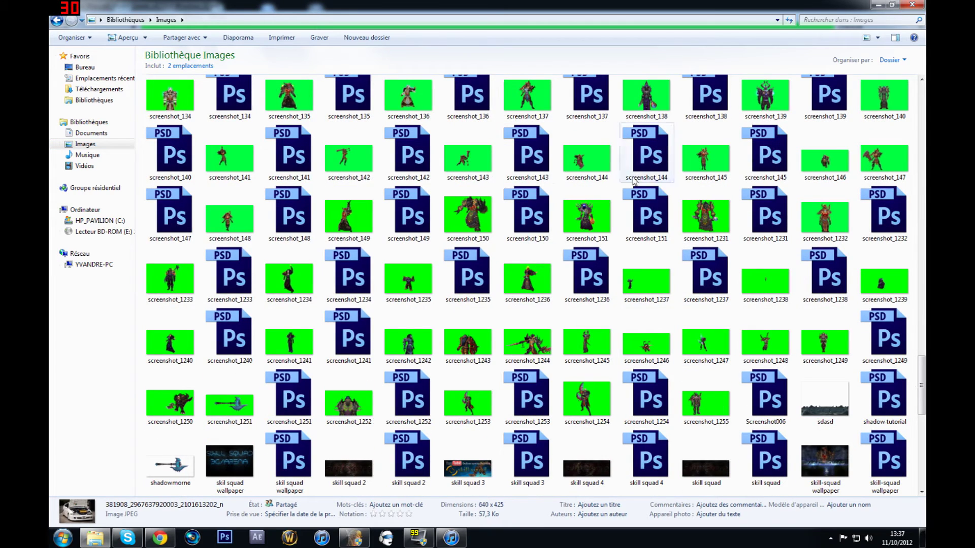
pyautogui.scroll(3, 429, 174)
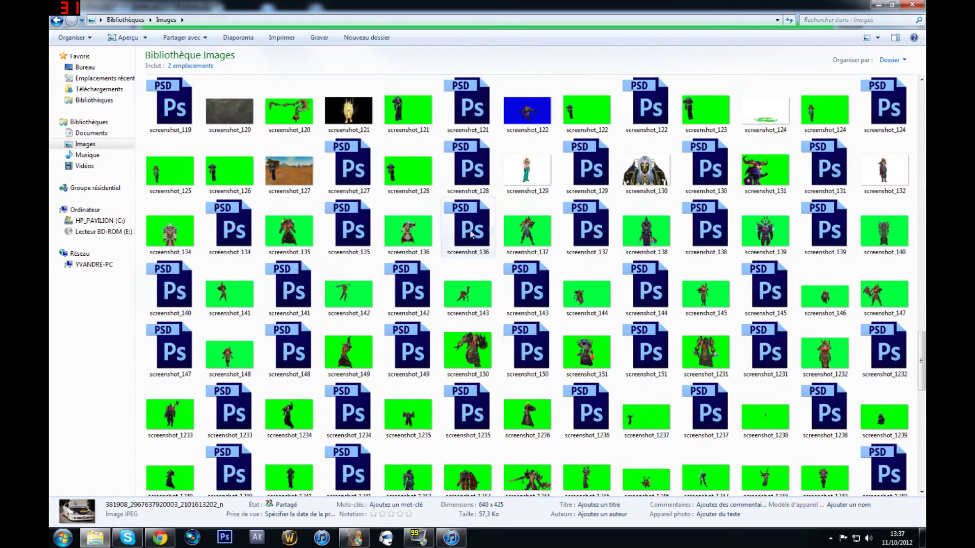
pyautogui.doubleClick(408, 170)
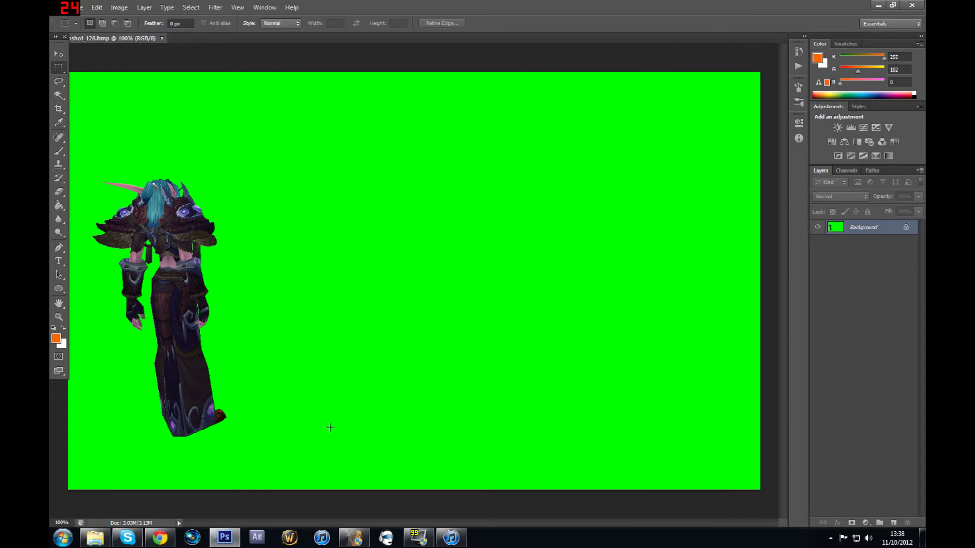
# Open screenshot_128.bmp from the Images library through Photoshop's Open dialog.
pyautogui.click(65, 7)
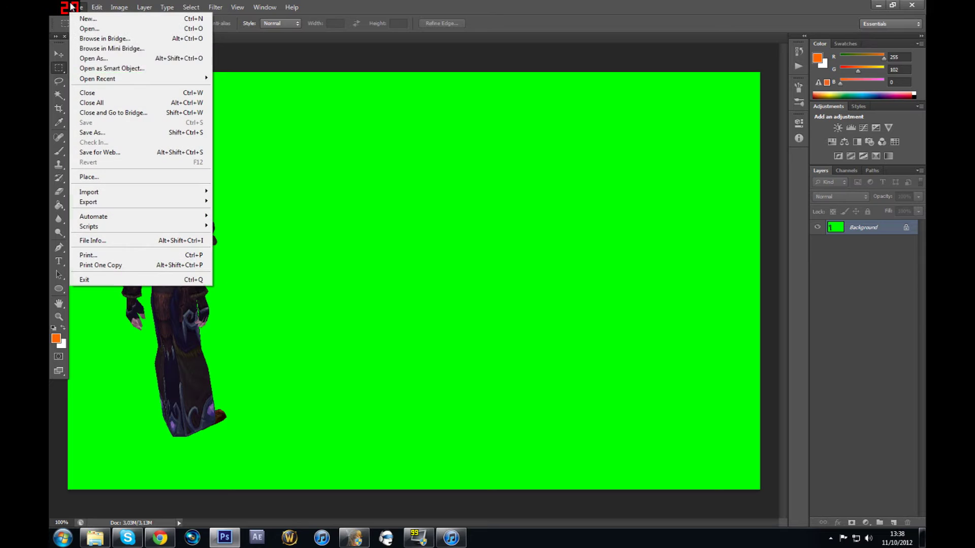
pyautogui.click(96, 30)
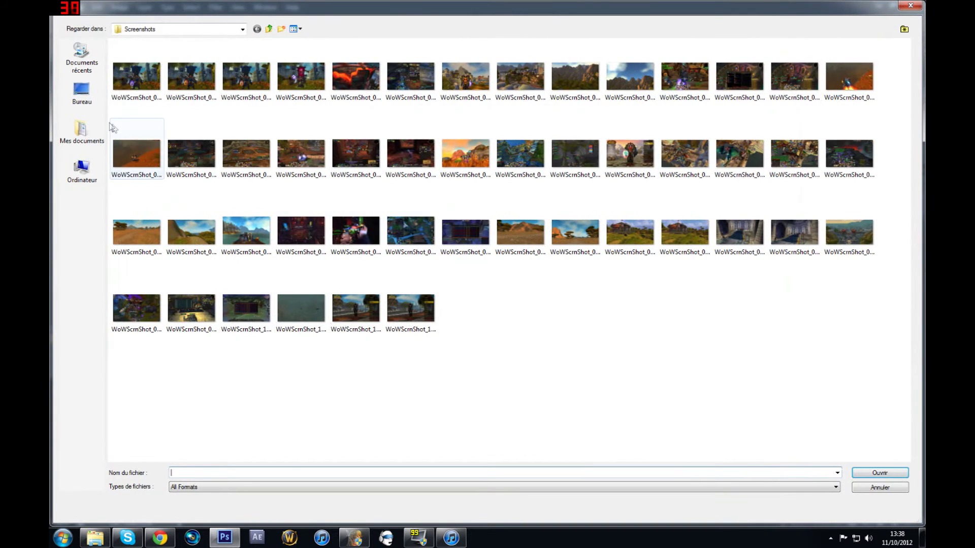
pyautogui.click(81, 92)
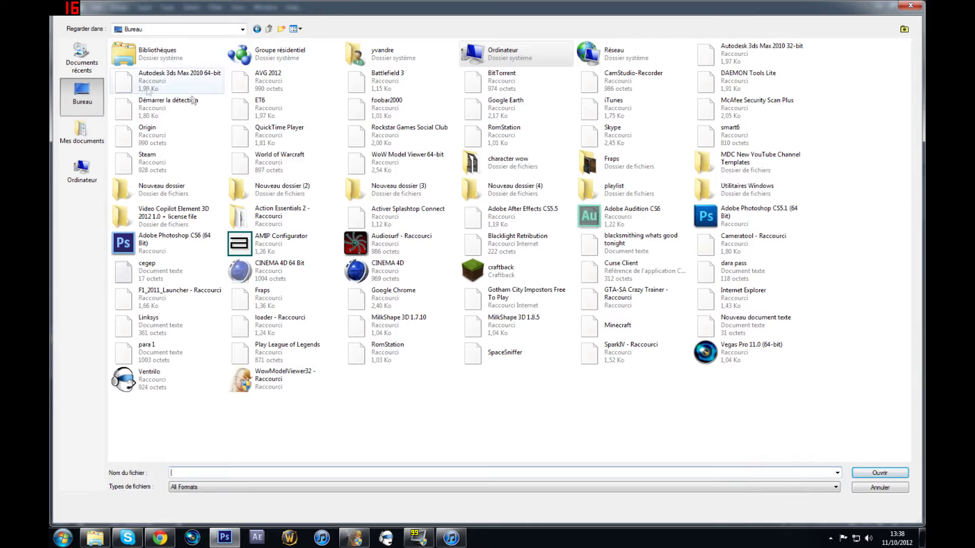
pyautogui.doubleClick(166, 66)
pyautogui.doubleClick(253, 57)
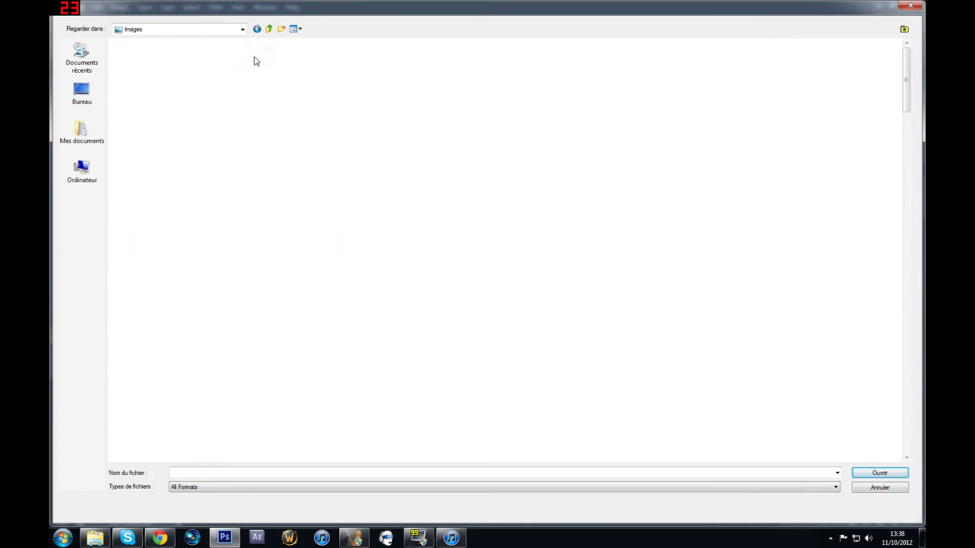
pyautogui.scroll(-5, 509, 311)
pyautogui.scroll(-15, 632, 354)
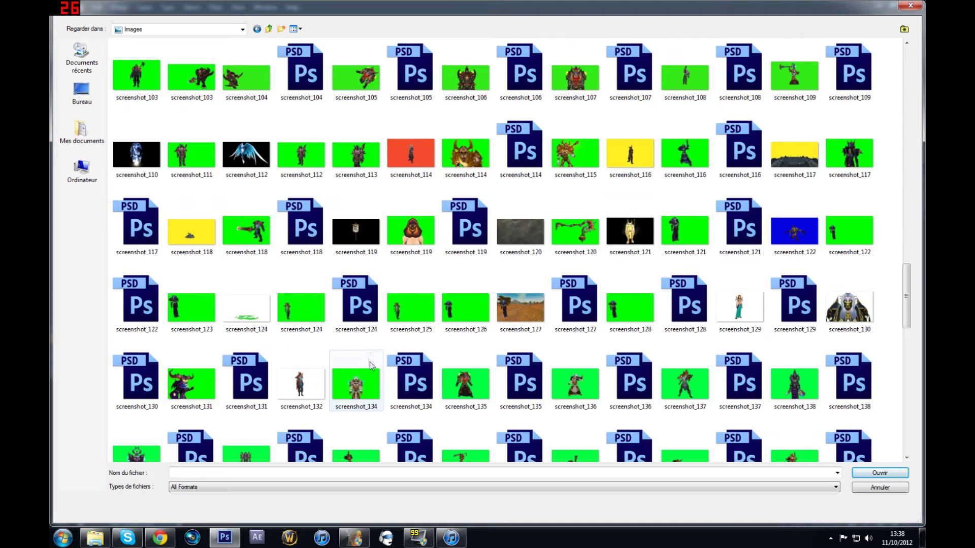
pyautogui.doubleClick(619, 316)
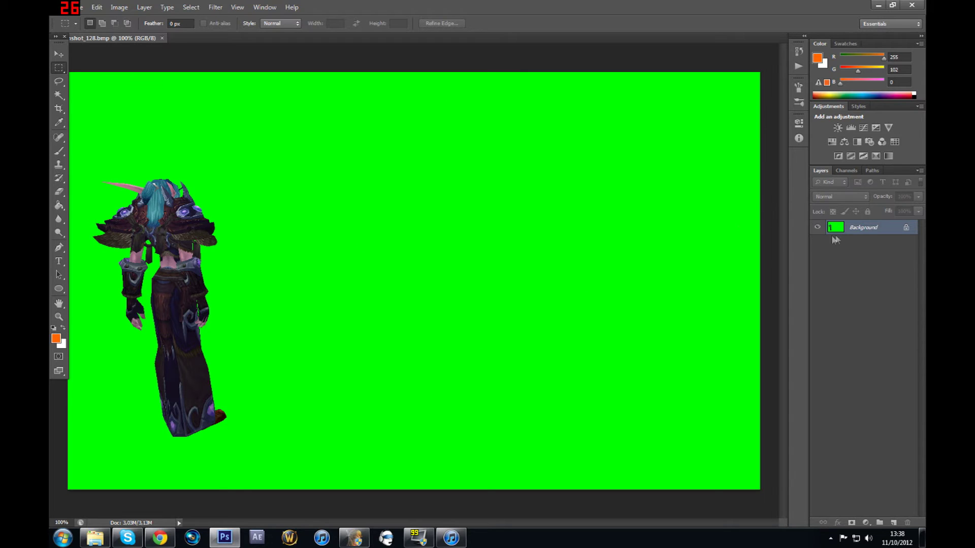
# Duplicate the Background layer to create a Background copy layer.
pyautogui.rightClick(865, 232)
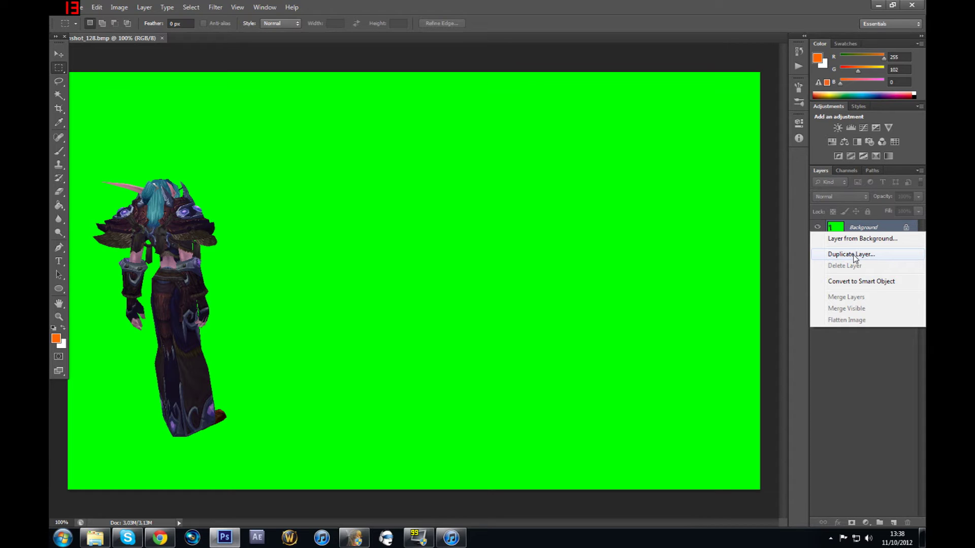
pyautogui.click(855, 254)
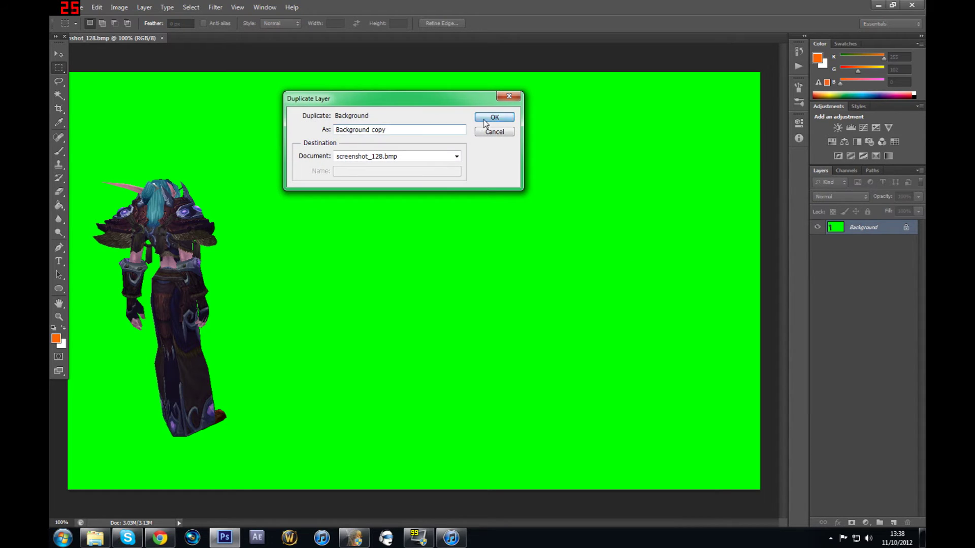
pyautogui.click(484, 122)
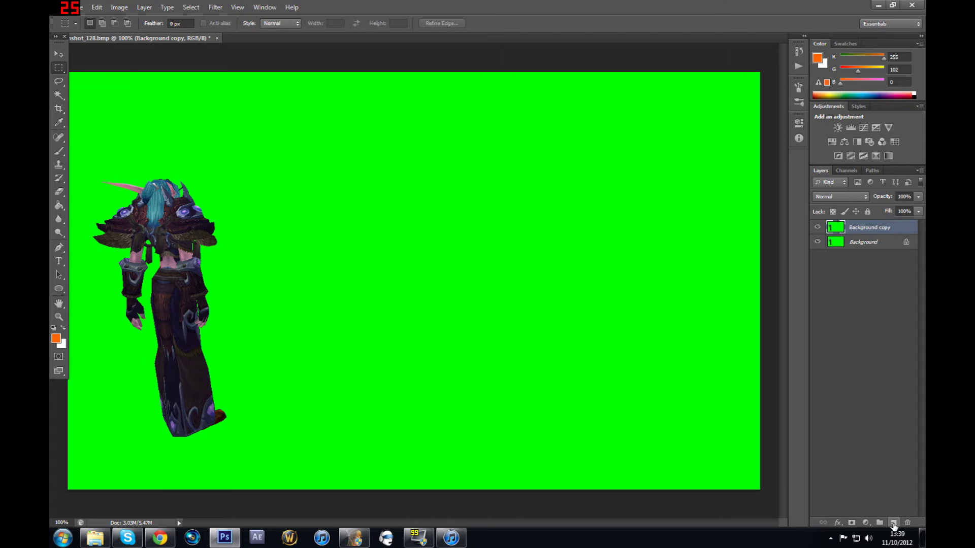
# Add an empty Layer 1 above Background copy, leaving its layer style unchanged.
pyautogui.click(892, 524)
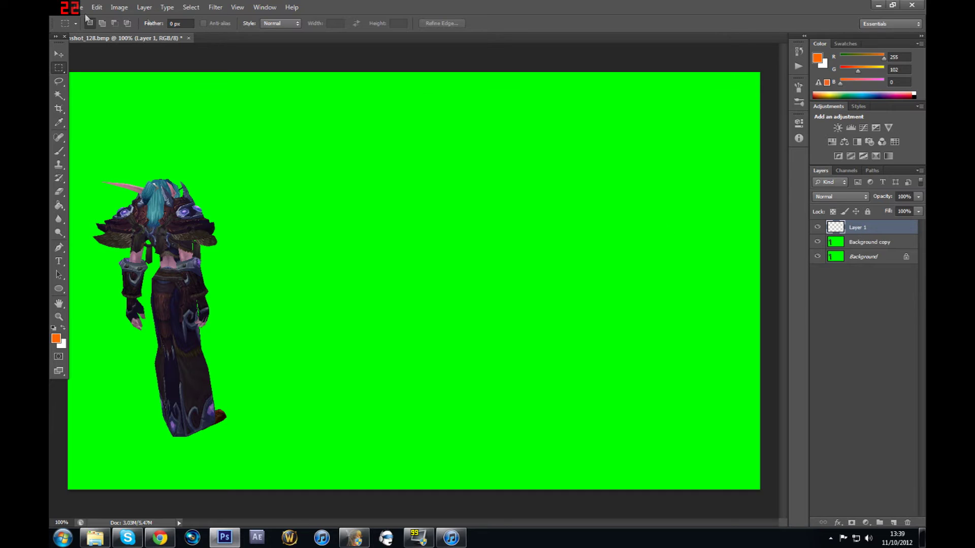
pyautogui.click(214, 7)
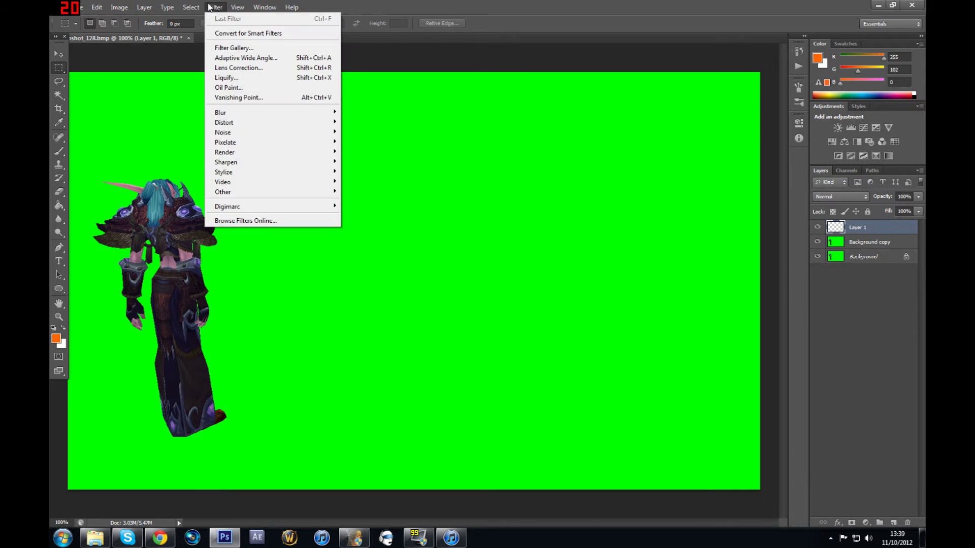
pyautogui.moveTo(148, 9)
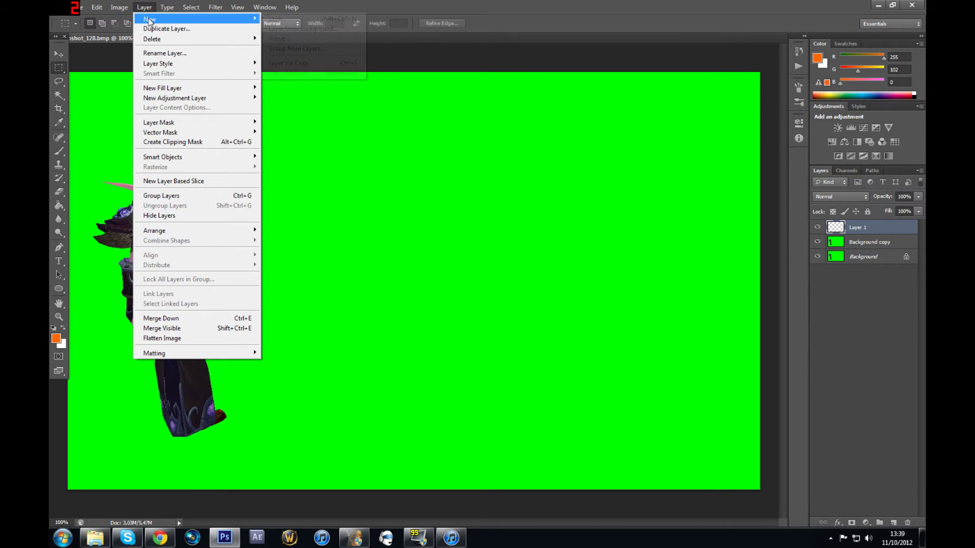
pyautogui.click(873, 359)
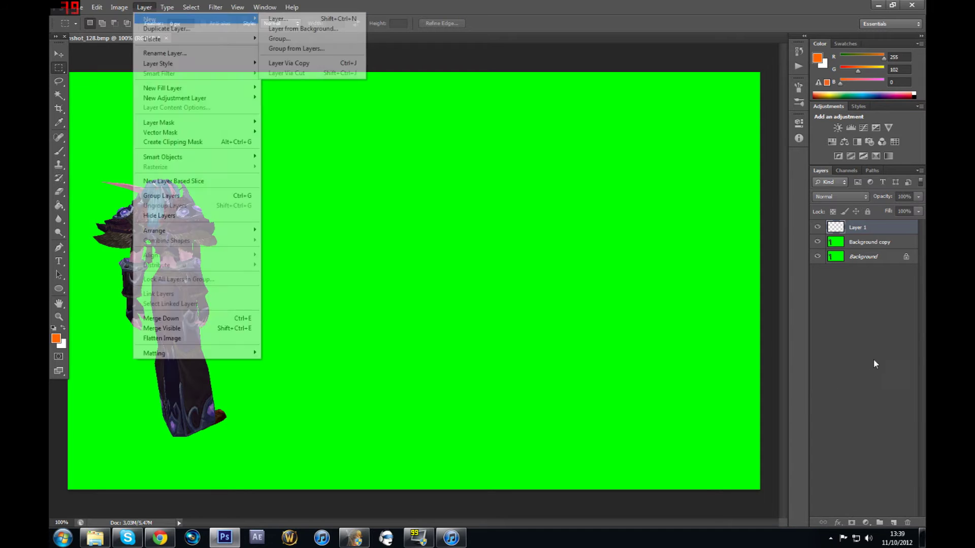
pyautogui.doubleClick(872, 231)
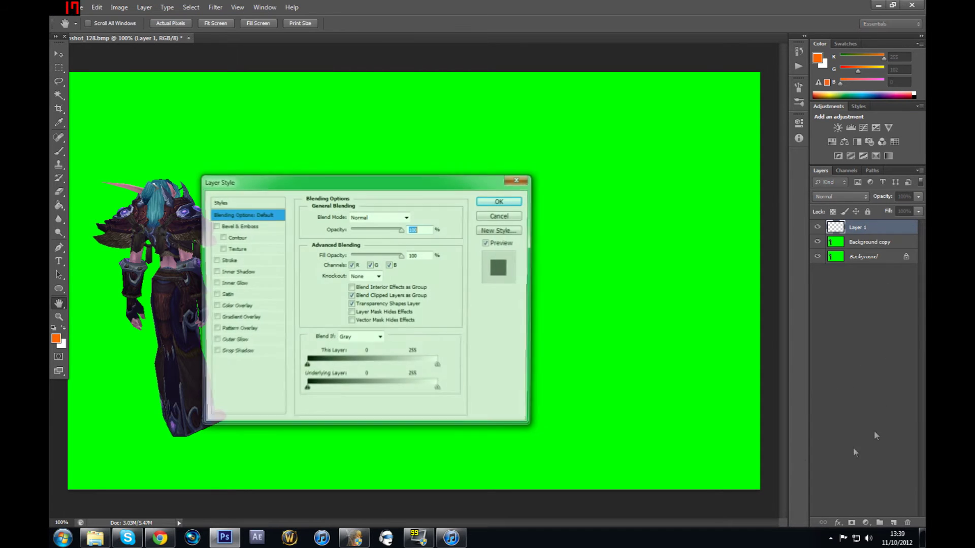
pyautogui.click(507, 186)
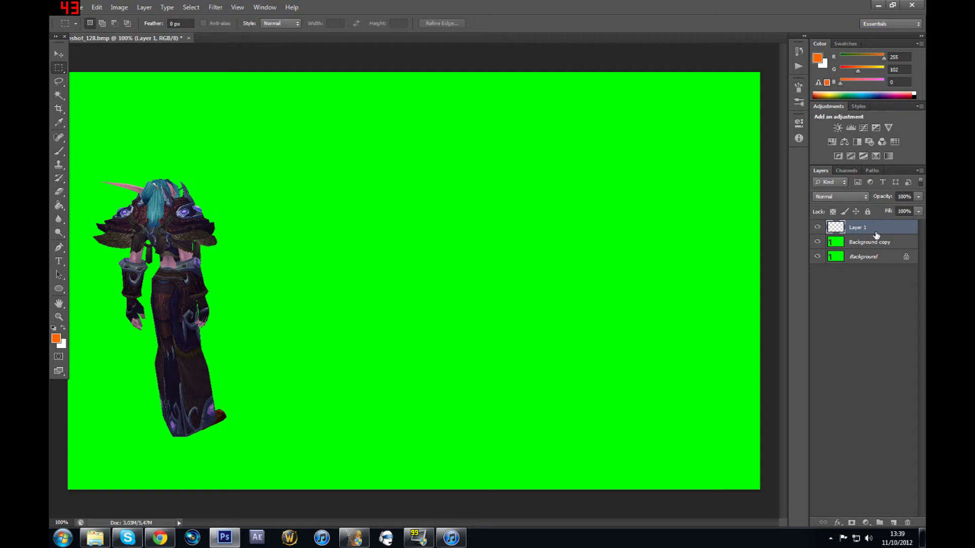
# Set the foreground to #ff6600 and flood-fill Layer 1 with it using the Paint Bucket.
pyautogui.click(60, 214)
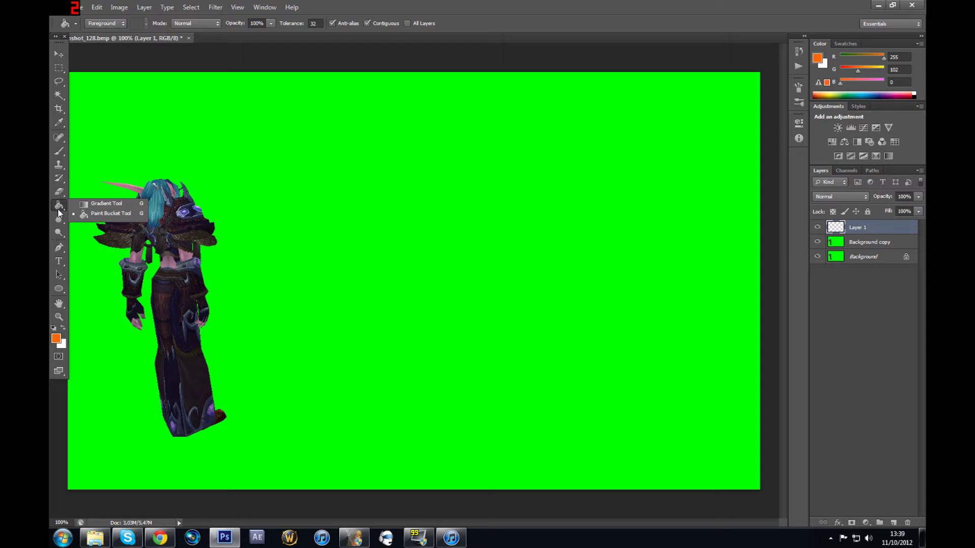
pyautogui.click(106, 218)
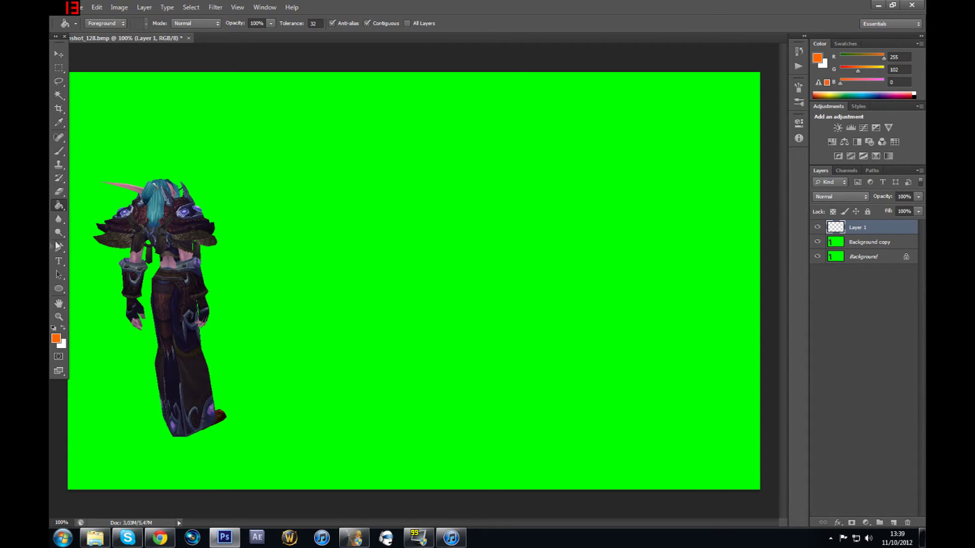
pyautogui.click(56, 339)
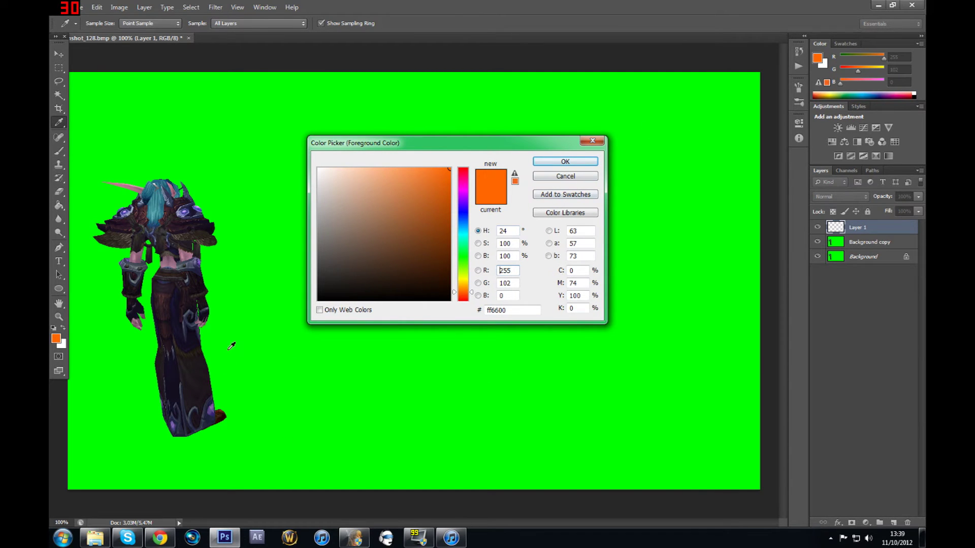
pyautogui.click(565, 162)
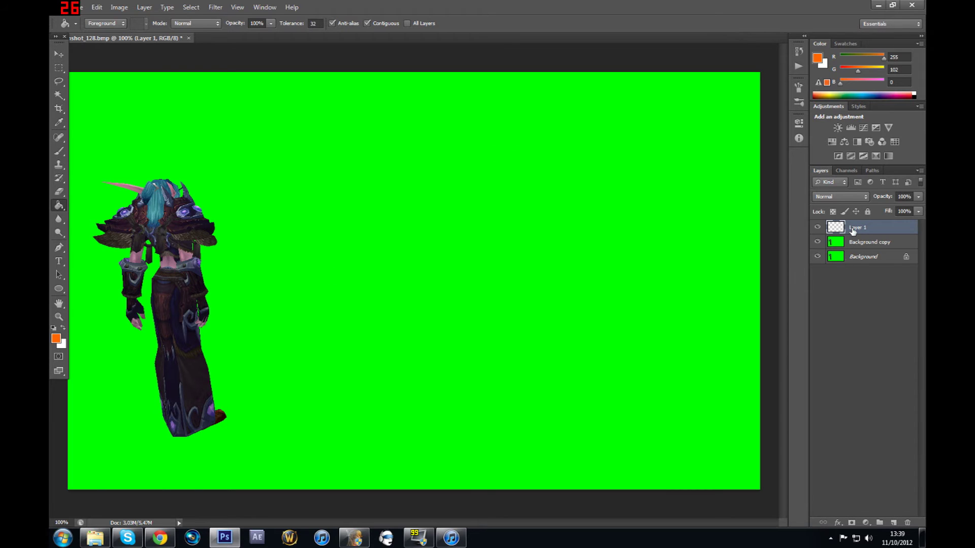
pyautogui.click(431, 169)
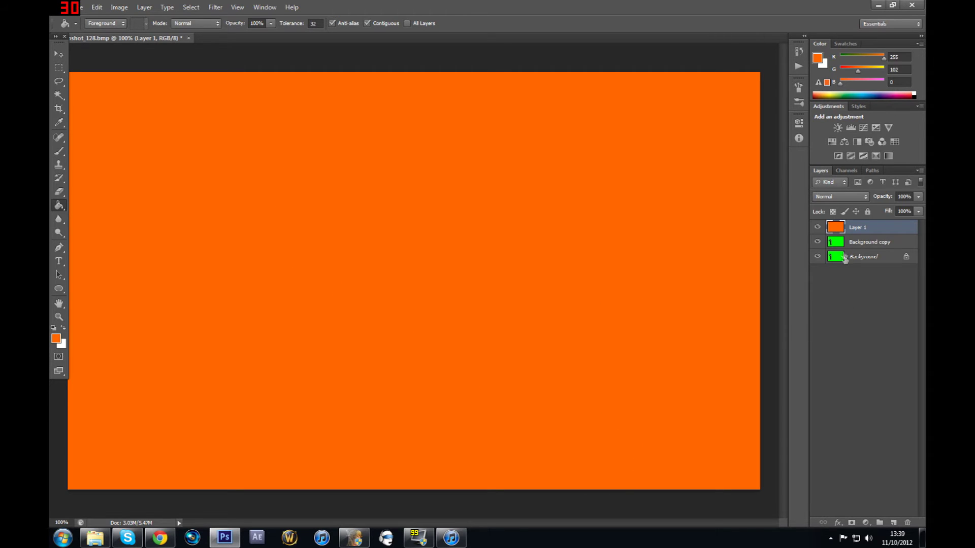
# Move orange Layer 1 below Background copy and select Background copy.
pyautogui.moveTo(855, 233); pyautogui.dragTo(855, 253)
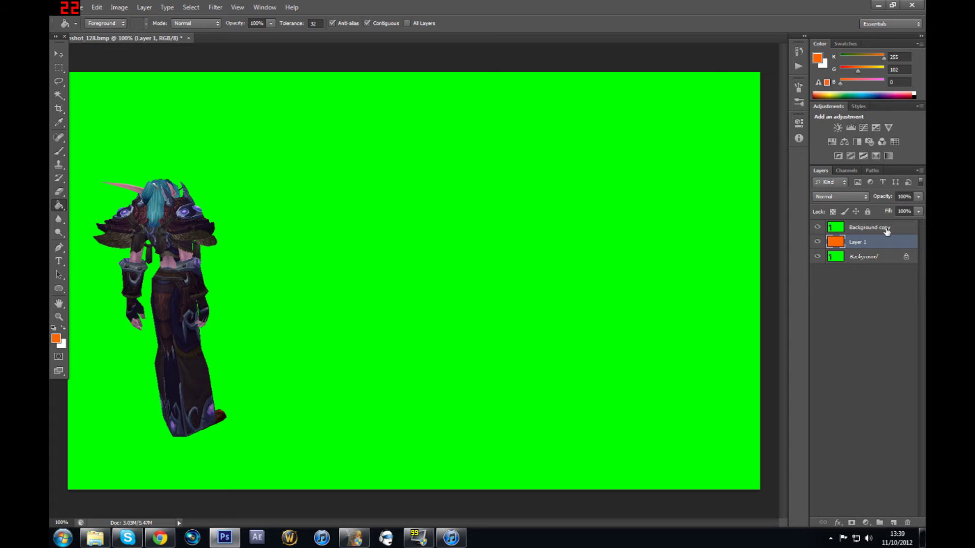
pyautogui.click(869, 231)
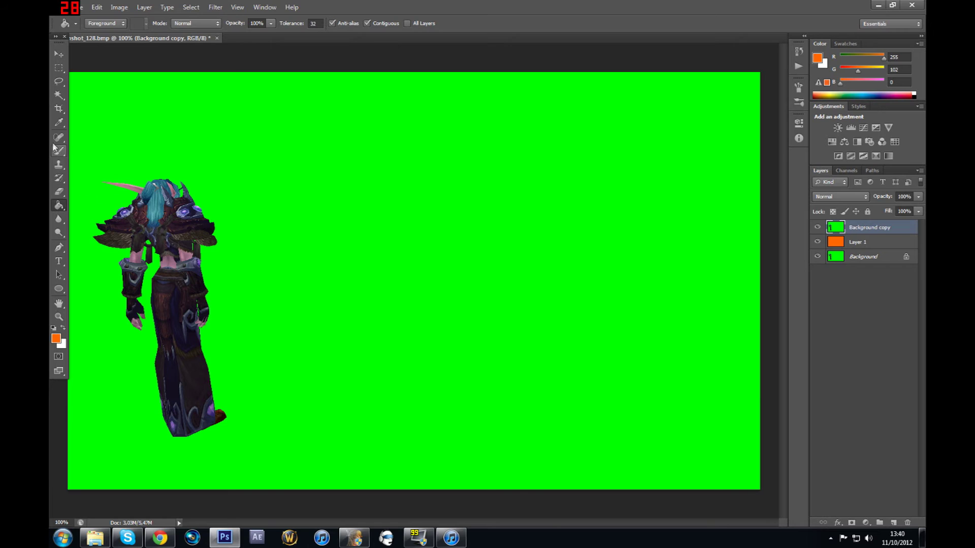
# Magic Wand the green backdrop on Background copy, delete it, and deselect.
pyautogui.click(58, 101)
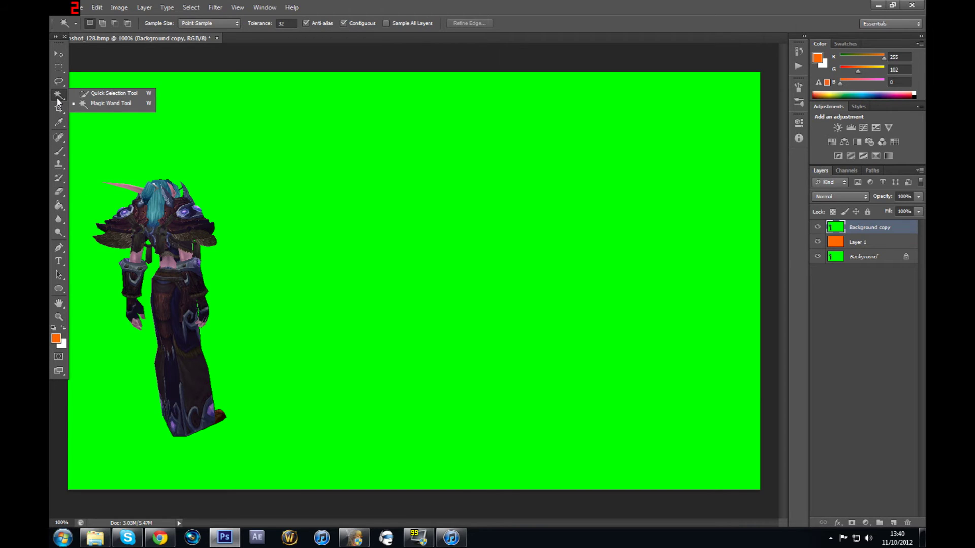
pyautogui.click(57, 102)
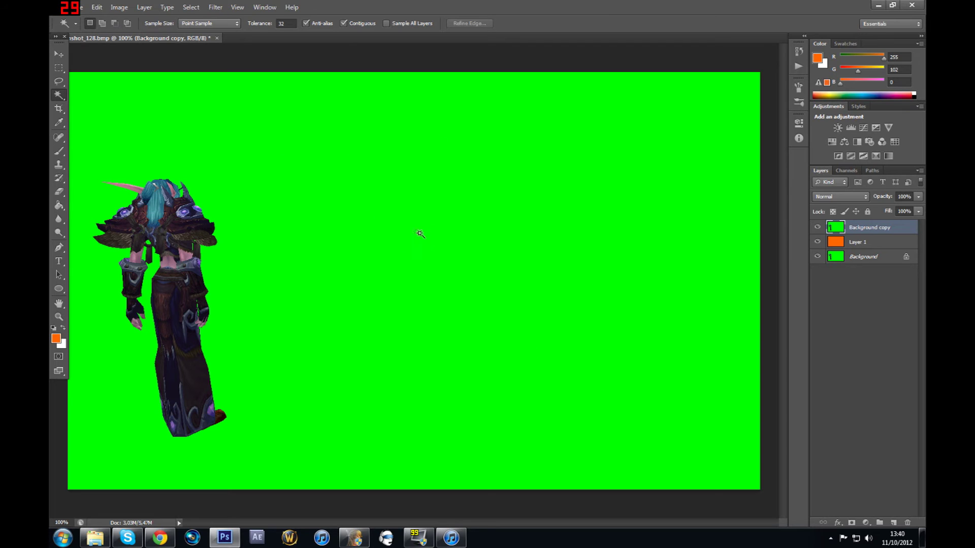
pyautogui.click(485, 186)
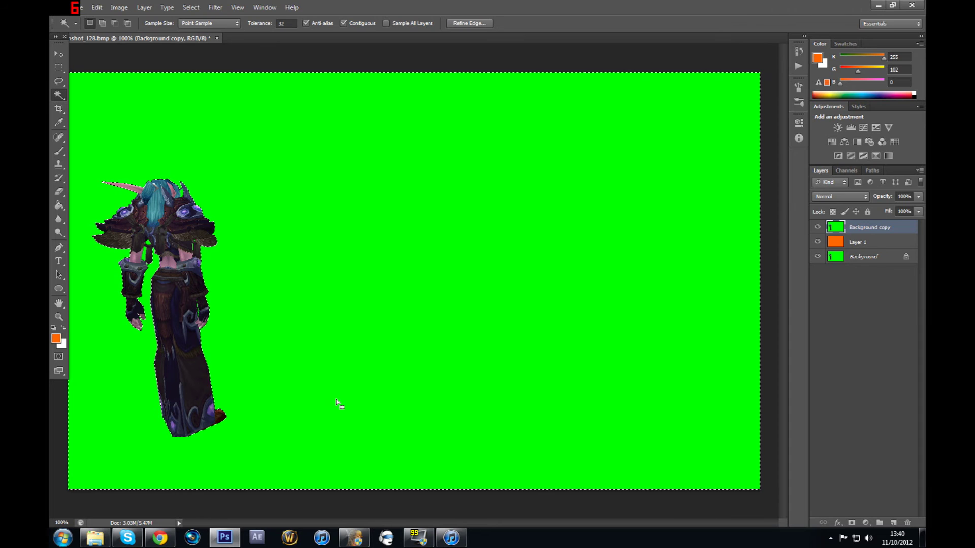
pyautogui.press('Delete')
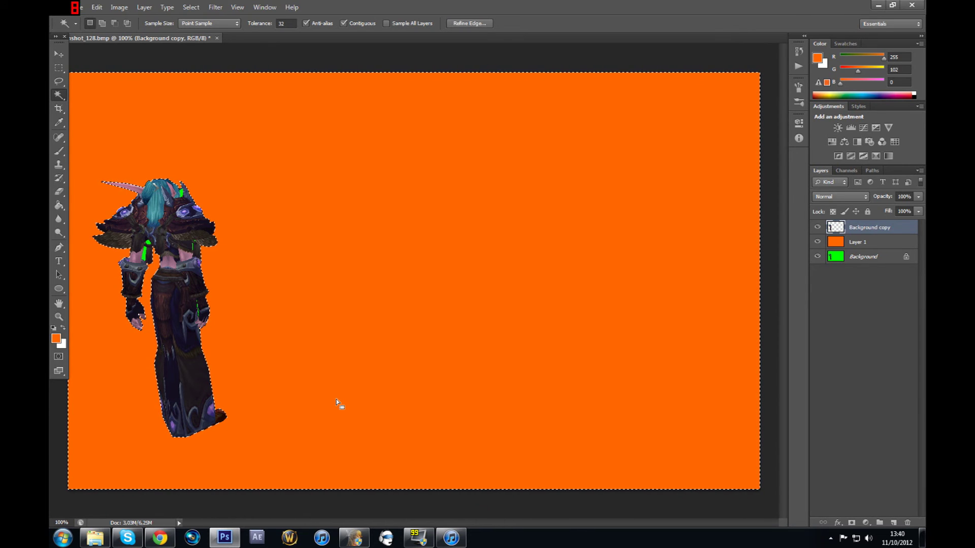
pyautogui.hotkey('ctrl', 'd')
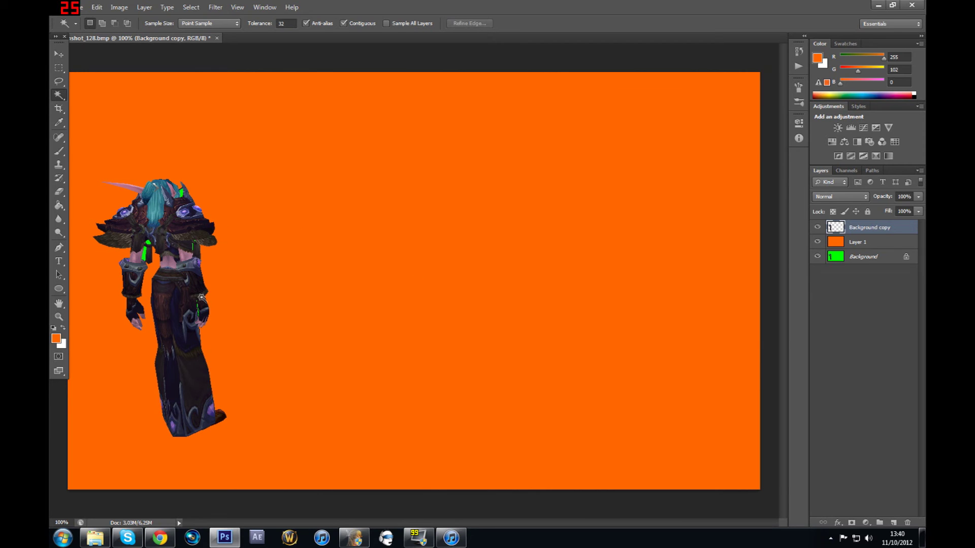
# Zoom in on the robe and delete its leftover green strips and speck with the Magic Wand.
pyautogui.click(59, 318)
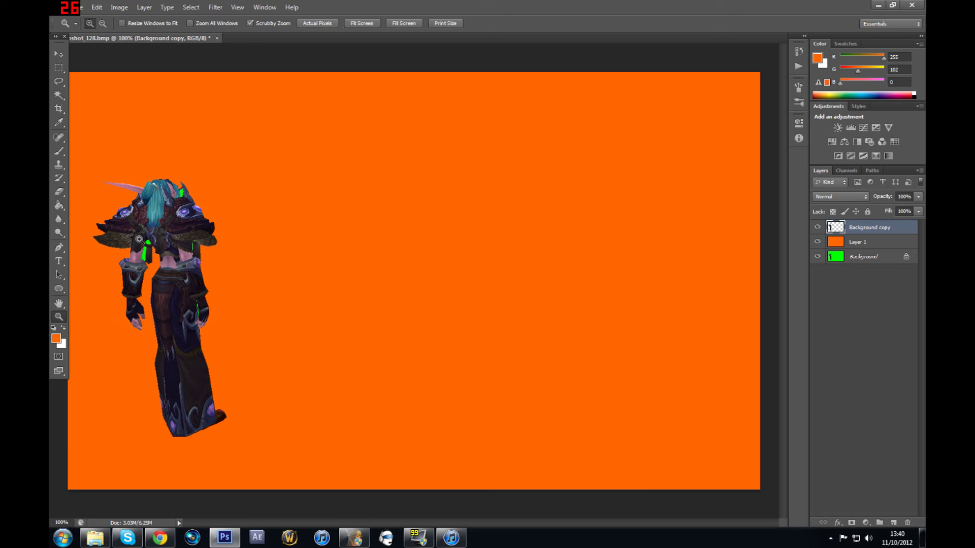
pyautogui.click(182, 313)
pyautogui.click(125, 268)
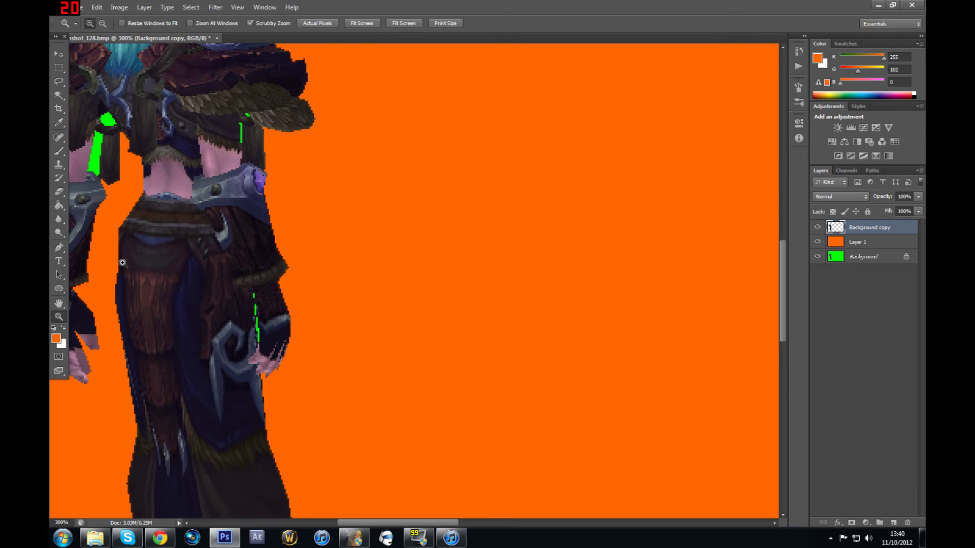
pyautogui.click(124, 268)
pyautogui.click(59, 95)
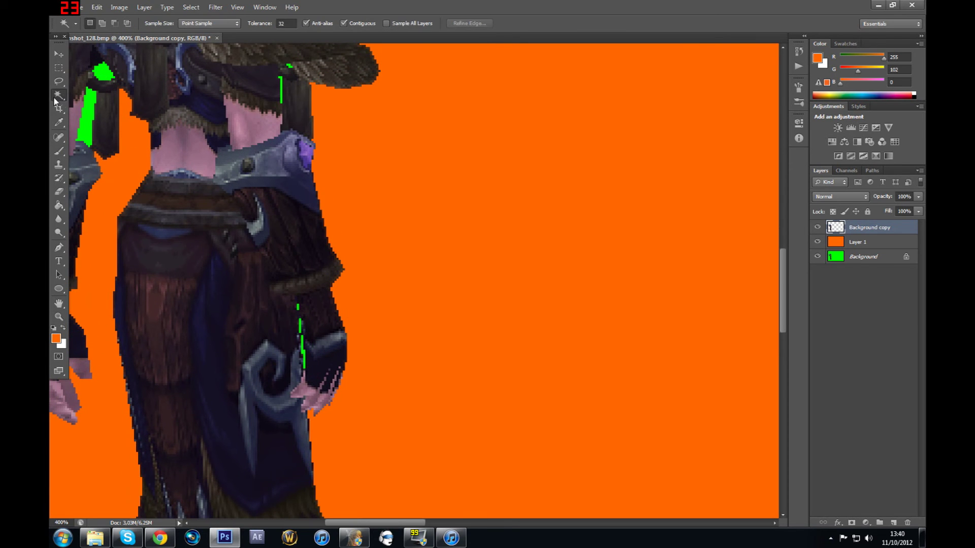
pyautogui.click(301, 330)
pyautogui.press('Delete')
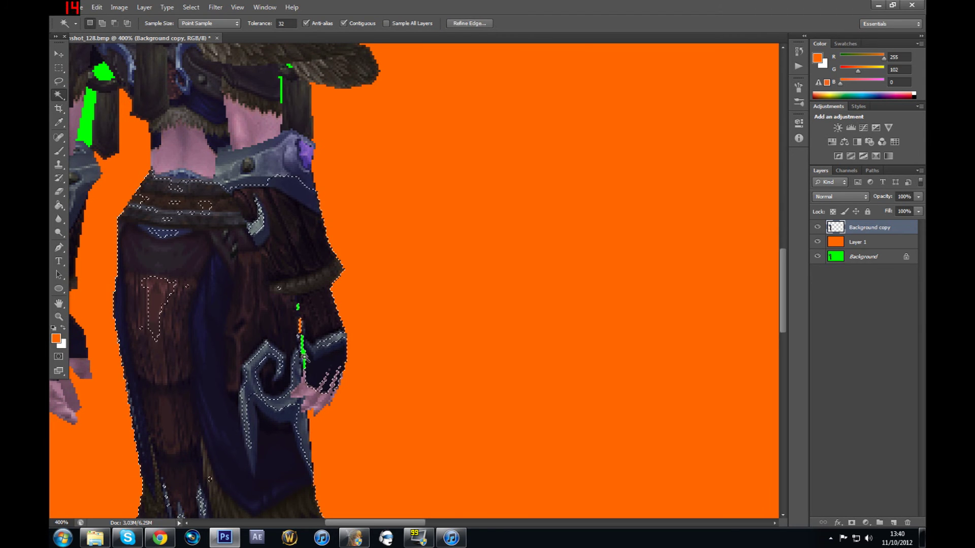
pyautogui.click(303, 356)
pyautogui.press('Delete')
pyautogui.click(297, 307)
pyautogui.press('Delete')
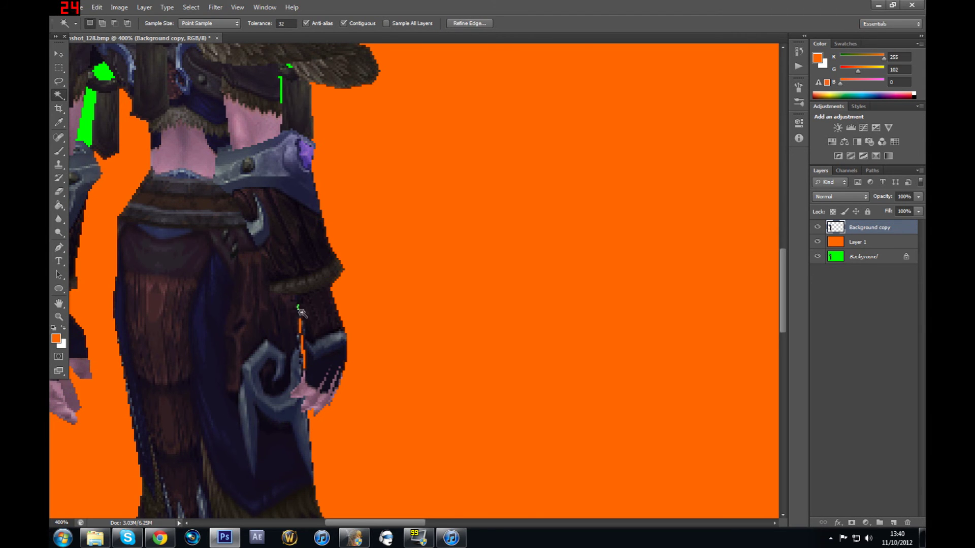
# Delete the green strips near the shoulders and the green blob on the left.
pyautogui.scroll(5, 191, 348)
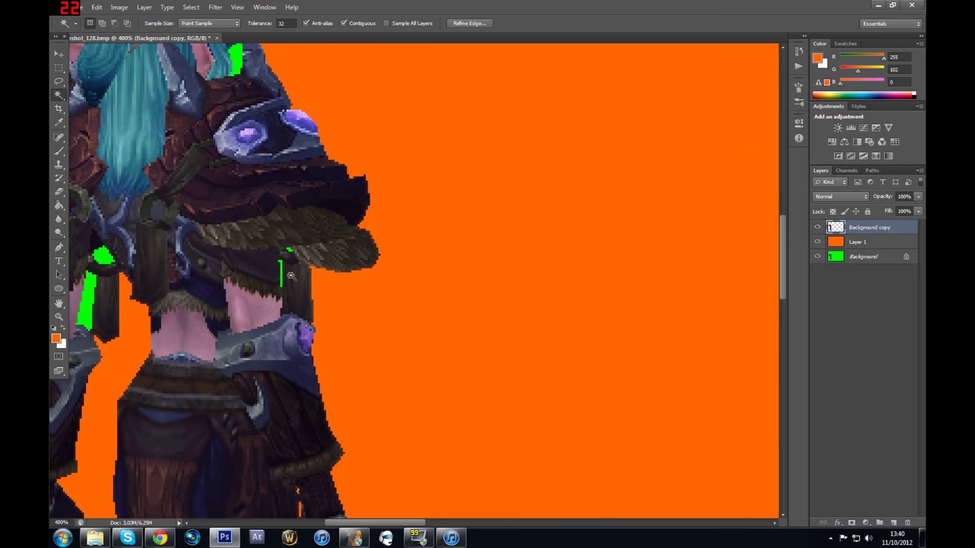
pyautogui.click(280, 275)
pyautogui.press('Delete')
pyautogui.click(86, 299)
pyautogui.press('Delete')
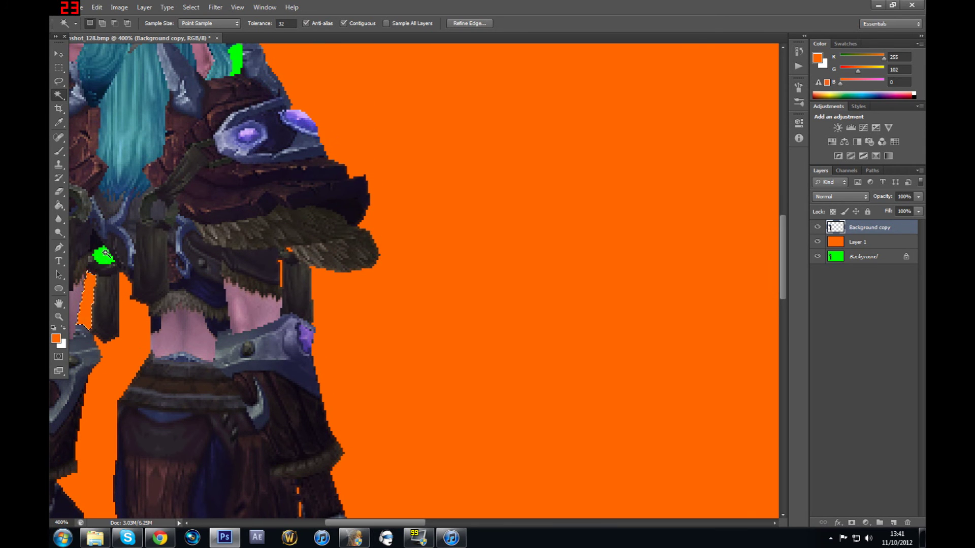
pyautogui.click(103, 254)
pyautogui.press('Delete')
# Deselect, dismiss the Save As dialog without saving, and zoom back out to the whole image.
pyautogui.scroll(1, 138, 292)
pyautogui.scroll(1, 138, 292)
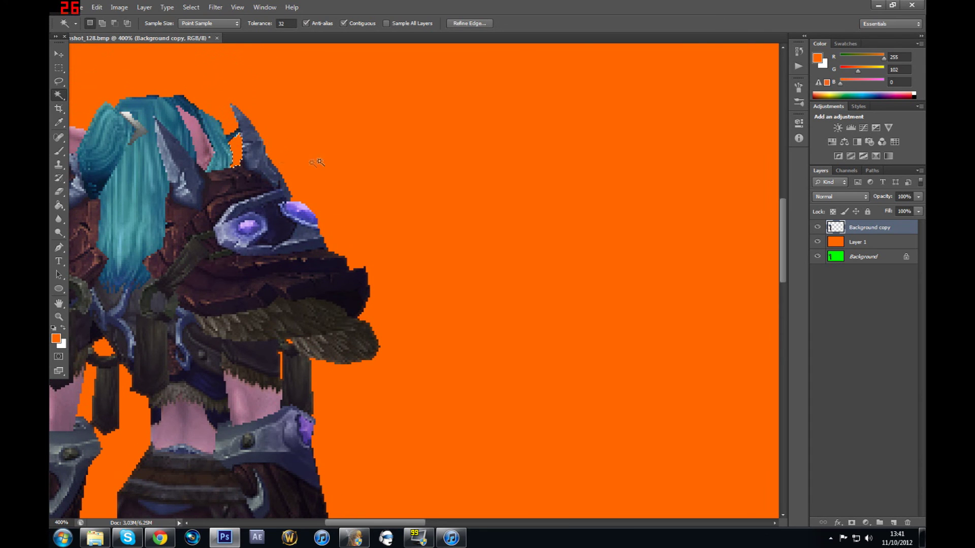
pyautogui.click(502, 188)
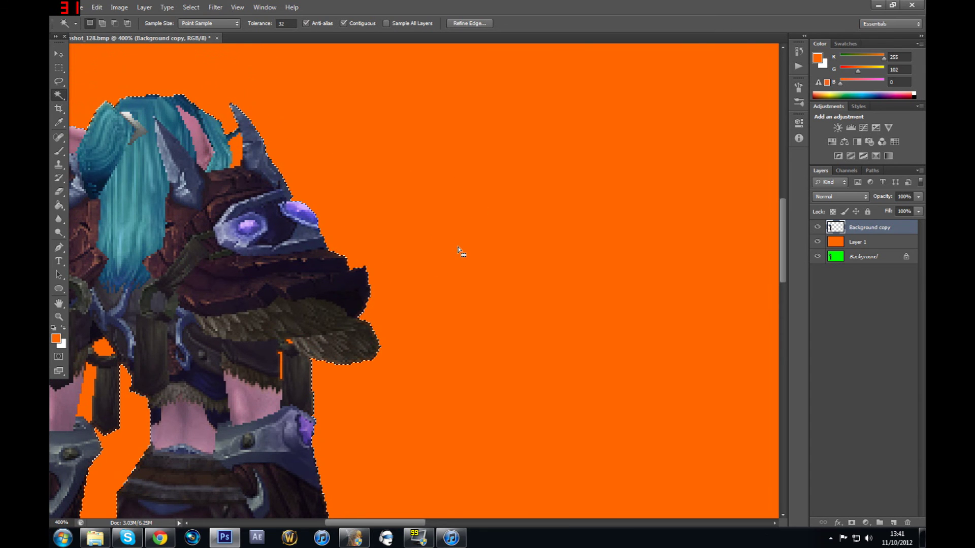
pyautogui.hotkey('ctrl', 'd')
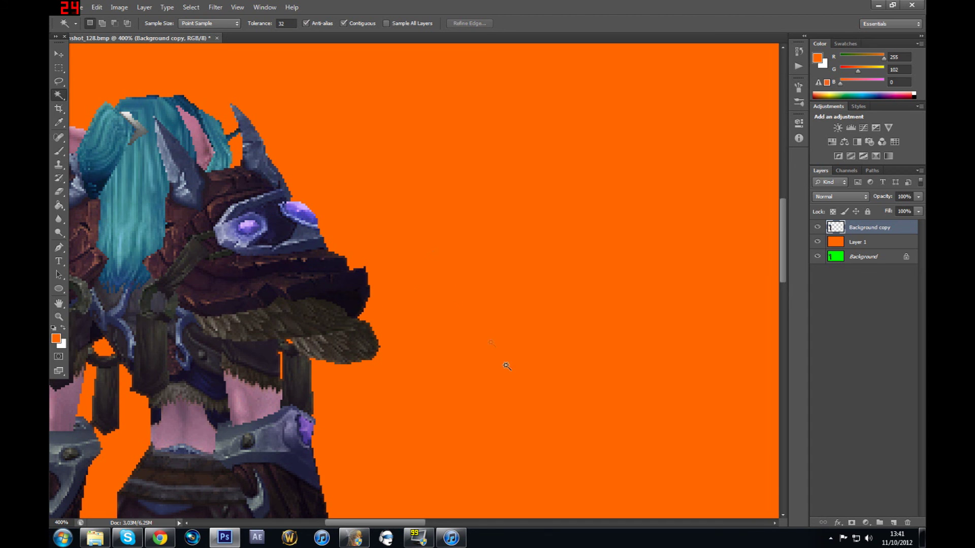
pyautogui.click(489, 259)
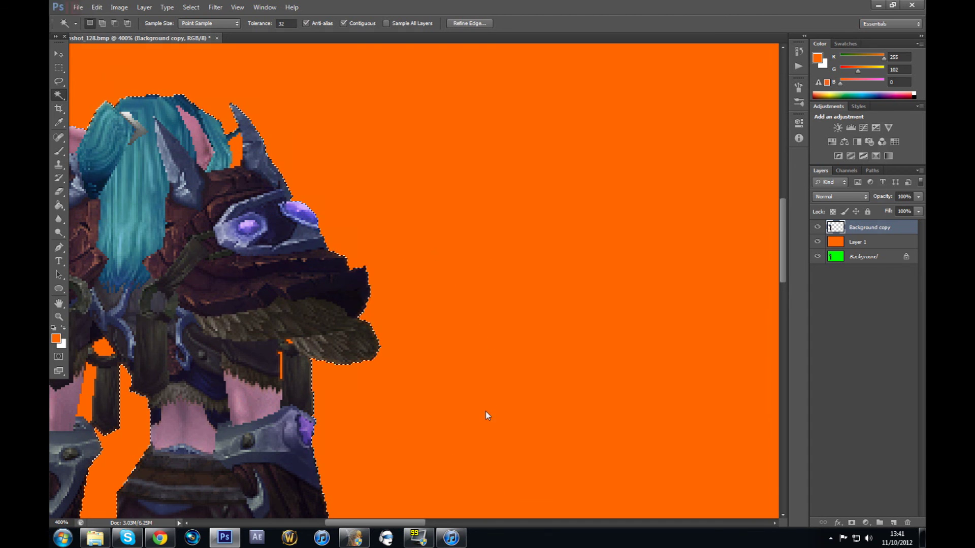
pyautogui.hotkey('ctrl', 'shift', 's')
pyautogui.click(918, 7)
pyautogui.hotkey('ctrl', 'd')
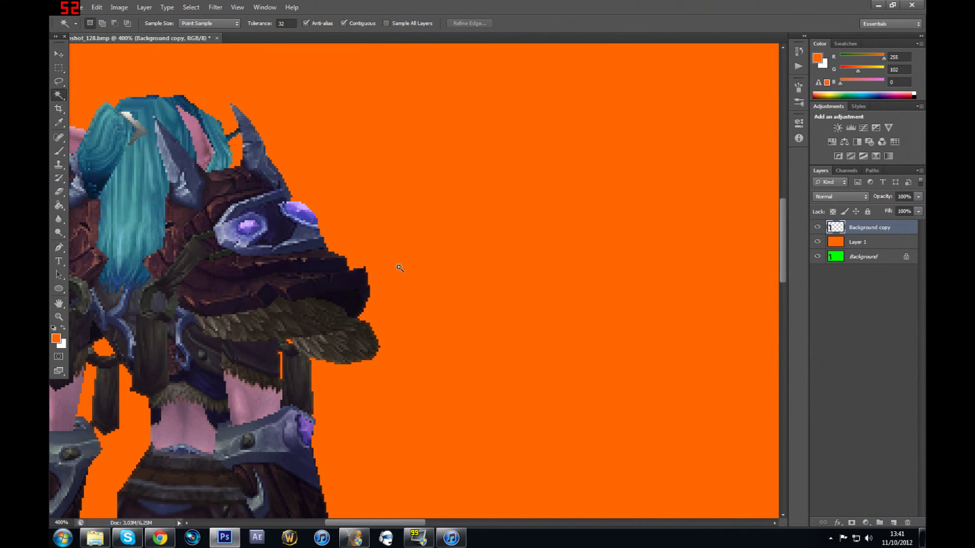
pyautogui.click(59, 316)
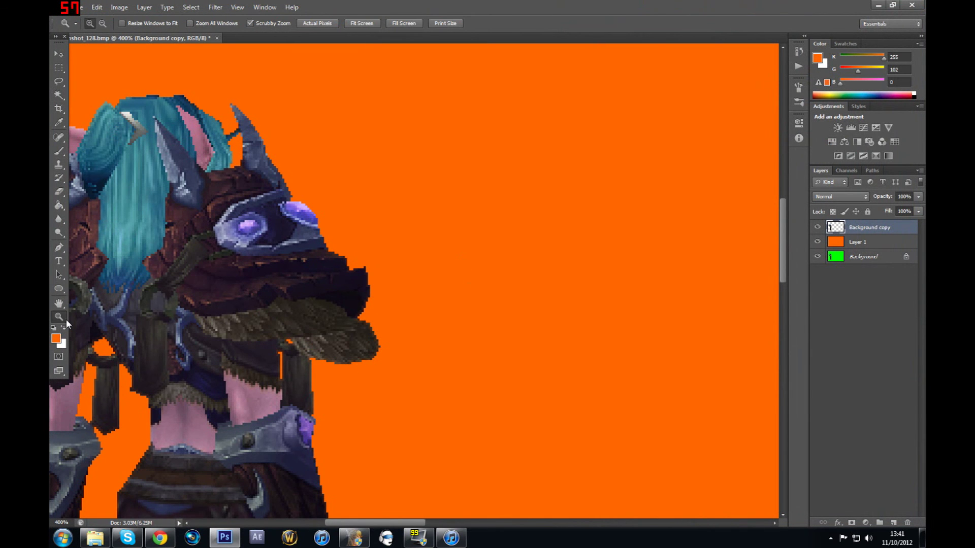
pyautogui.moveTo(419, 211); pyautogui.dragTo(469, 253)
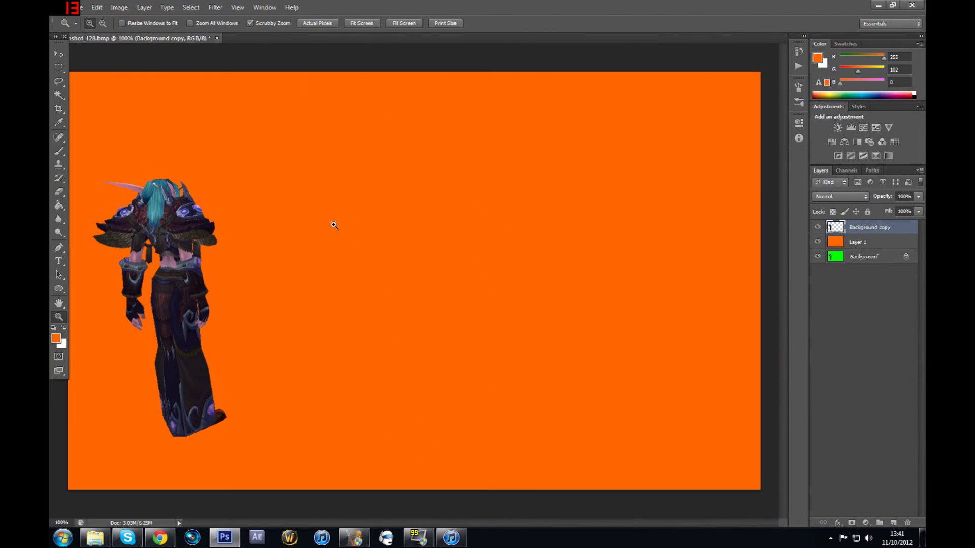